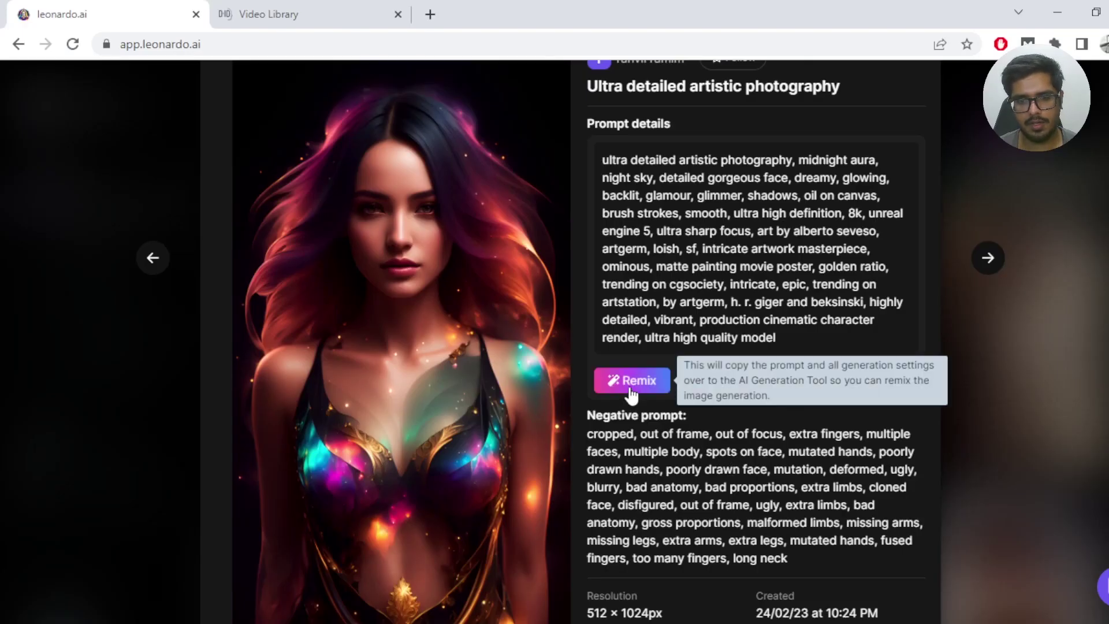
# Step: Remix the portrait's prompt and settings into the generator, then open online-voice-recorder.com in a new tab
pyautogui.click(630, 390)
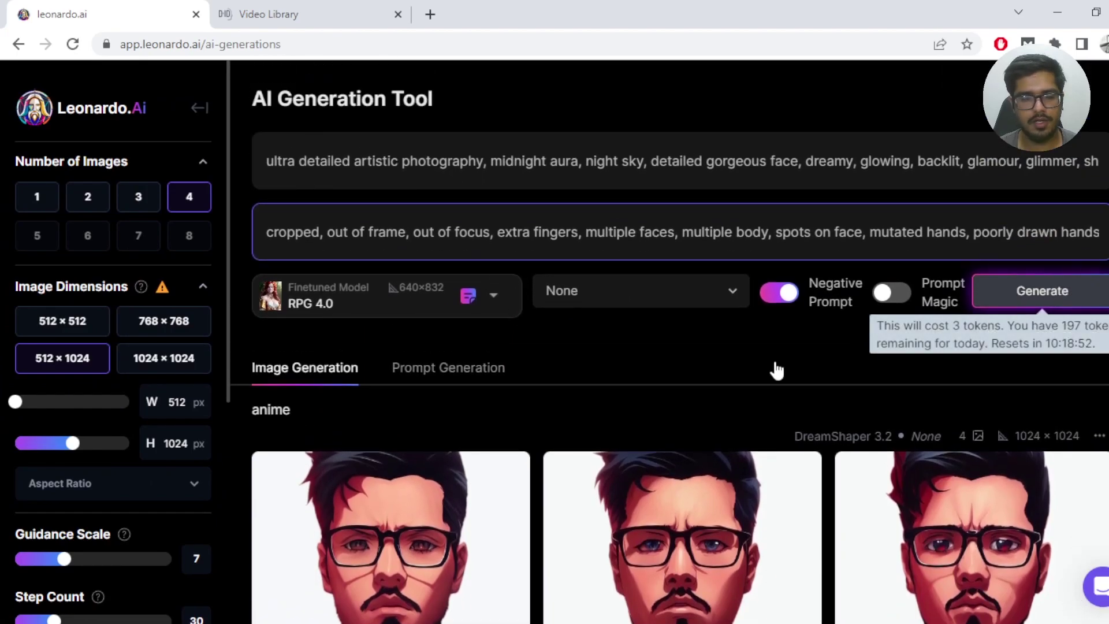
pyautogui.click(275, 24)
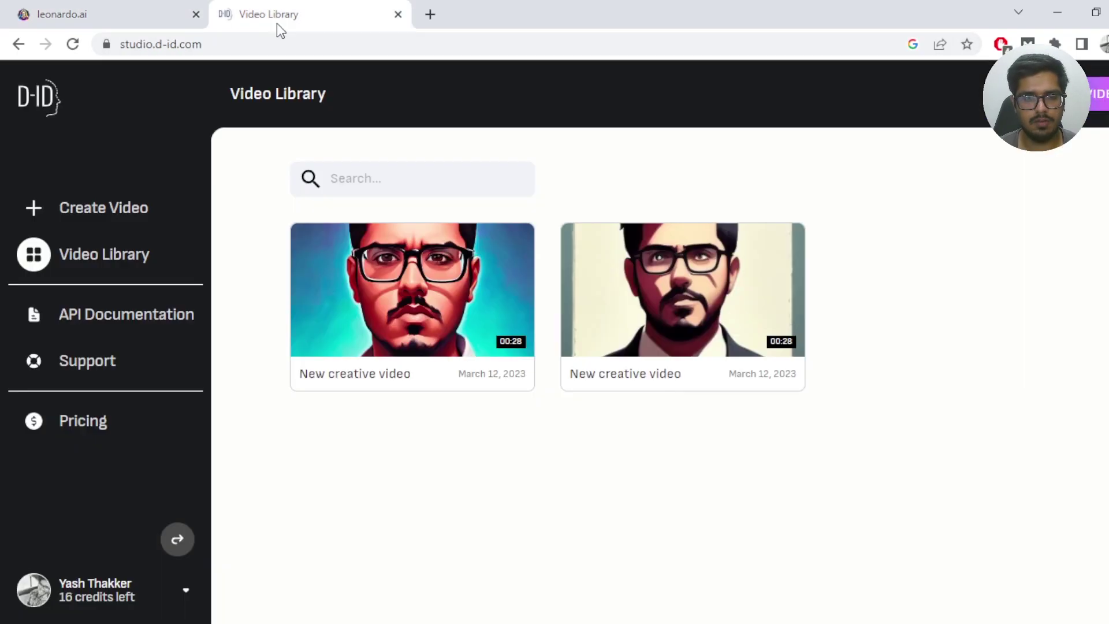
pyautogui.click(429, 15)
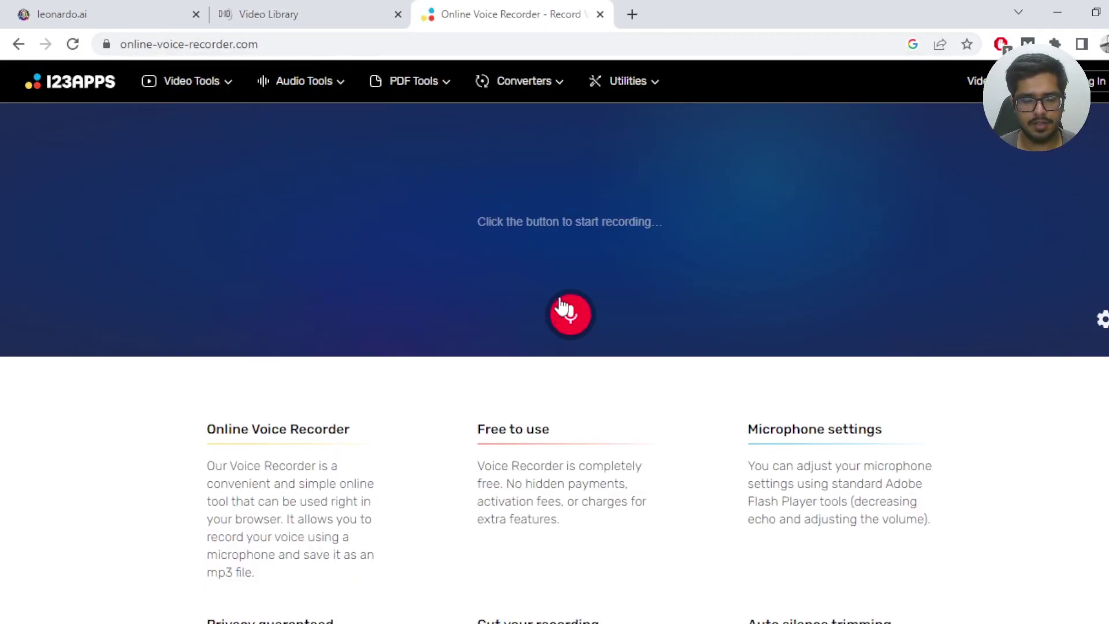
# Step: Record a short 00:02.9 voice clip from the microphone in Online Voice Recorder
pyautogui.click(560, 324)
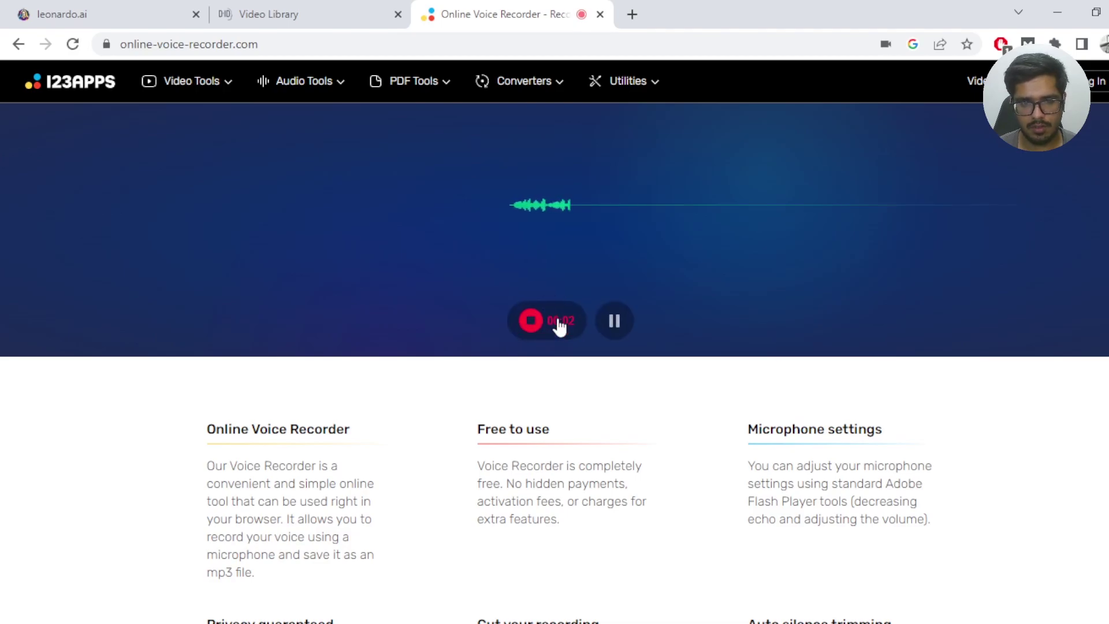
pyautogui.click(560, 326)
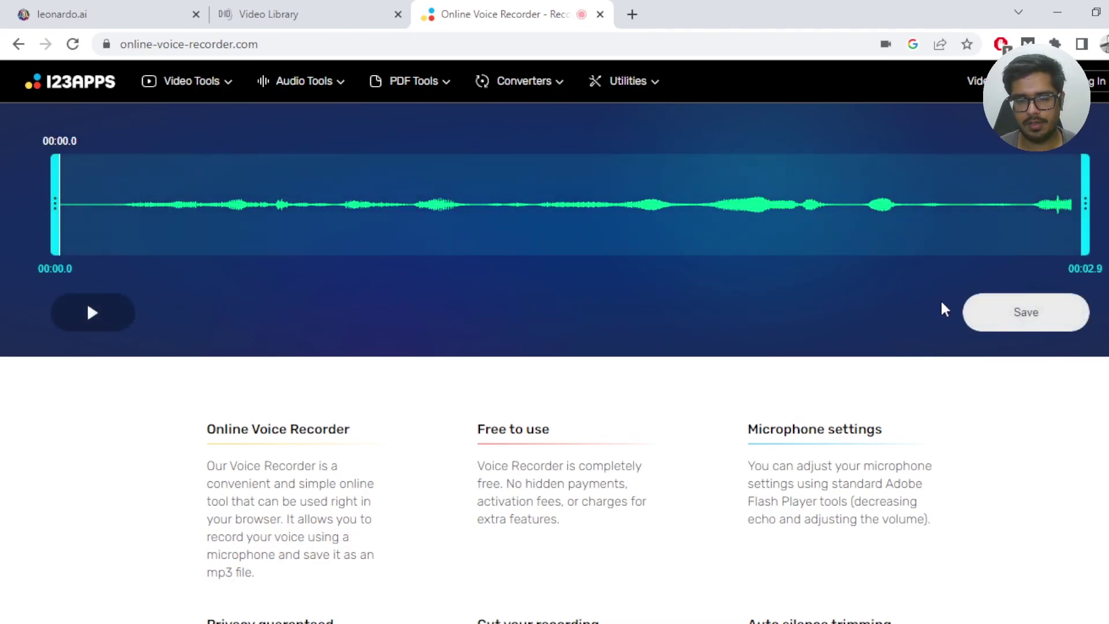
# Step: Open the floral woman portrait at full resolution in its own tab, then return to D-ID's Video Library
pyautogui.click(155, 16)
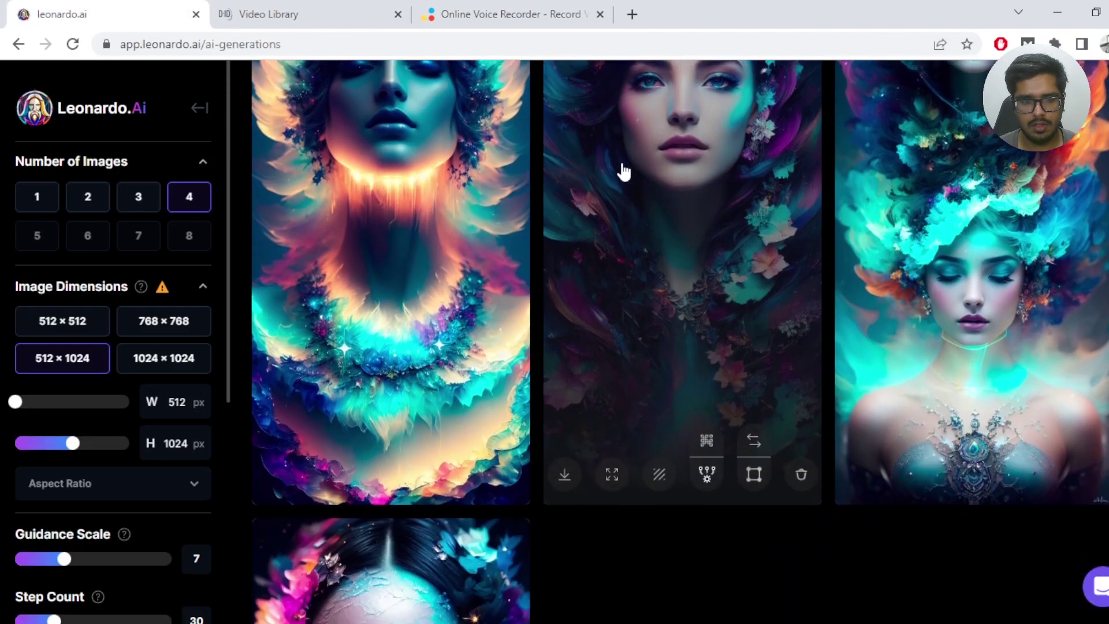
pyautogui.scroll(-6, 695, 167)
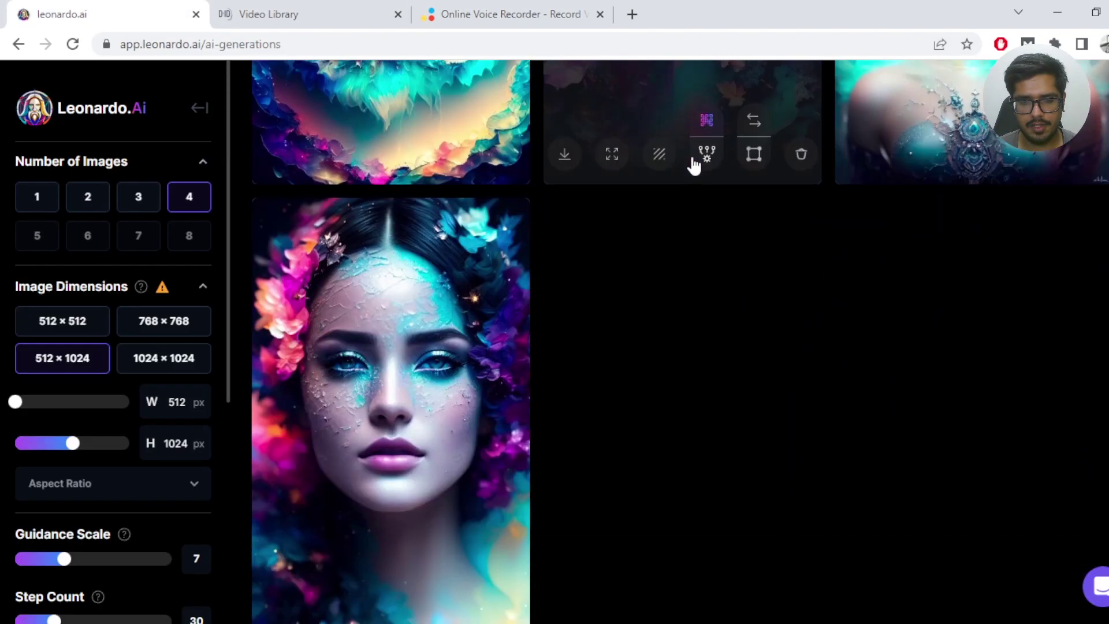
pyautogui.scroll(-3, 422, 307)
pyautogui.click(414, 188)
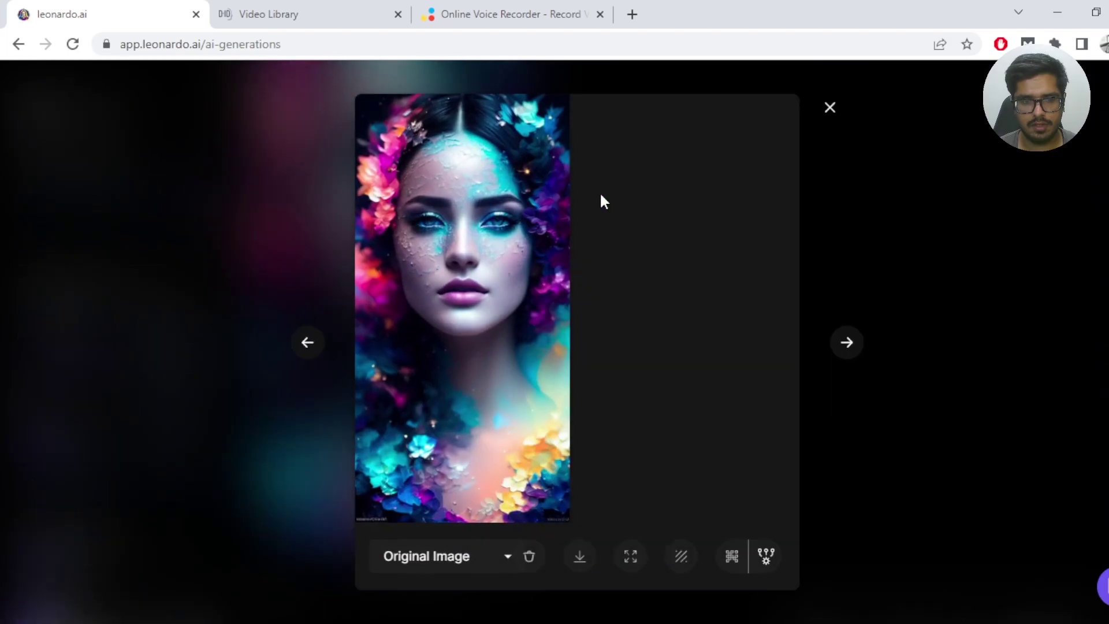
pyautogui.click(579, 557)
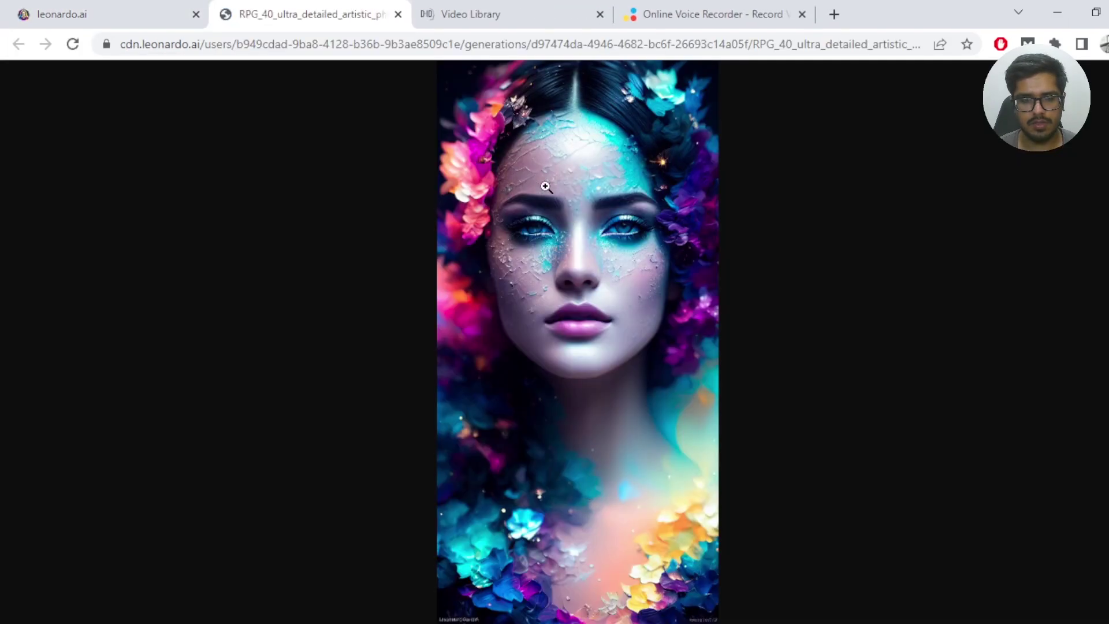
pyautogui.hotkey('ctrl', 'Tab')
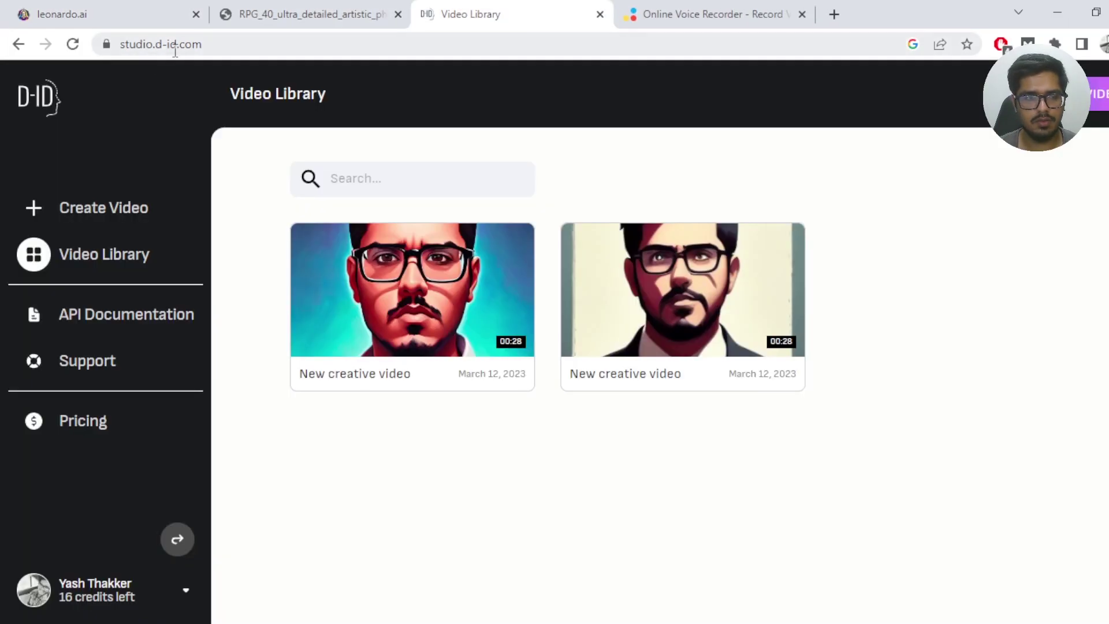
# Step: Start a new D-ID video and upload the floral woman portrait as its presenter
pyautogui.click(114, 226)
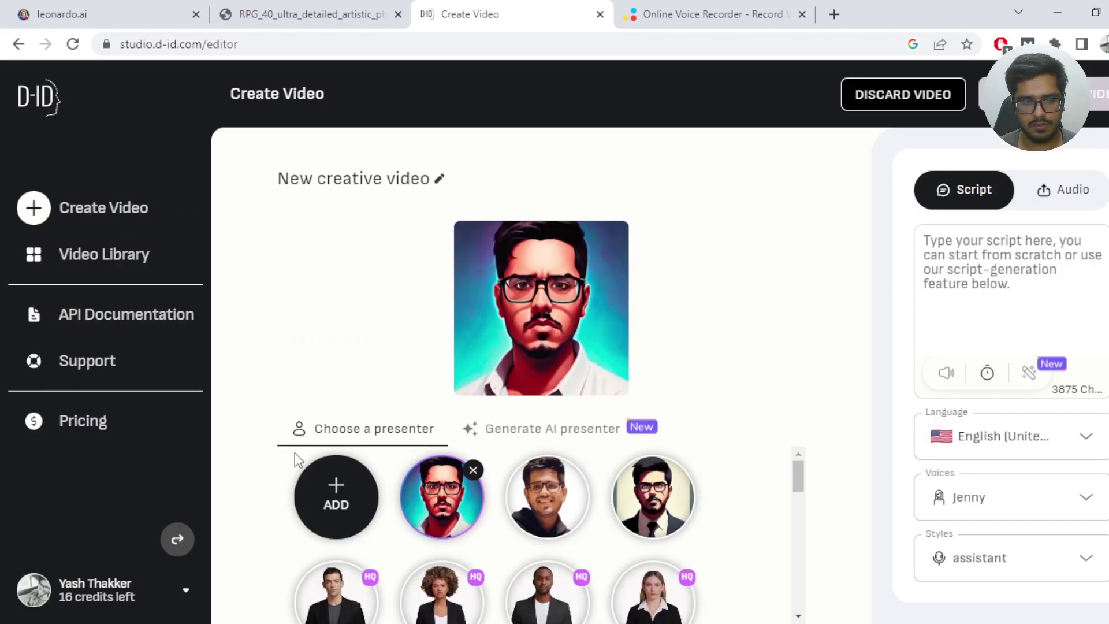
pyautogui.click(332, 496)
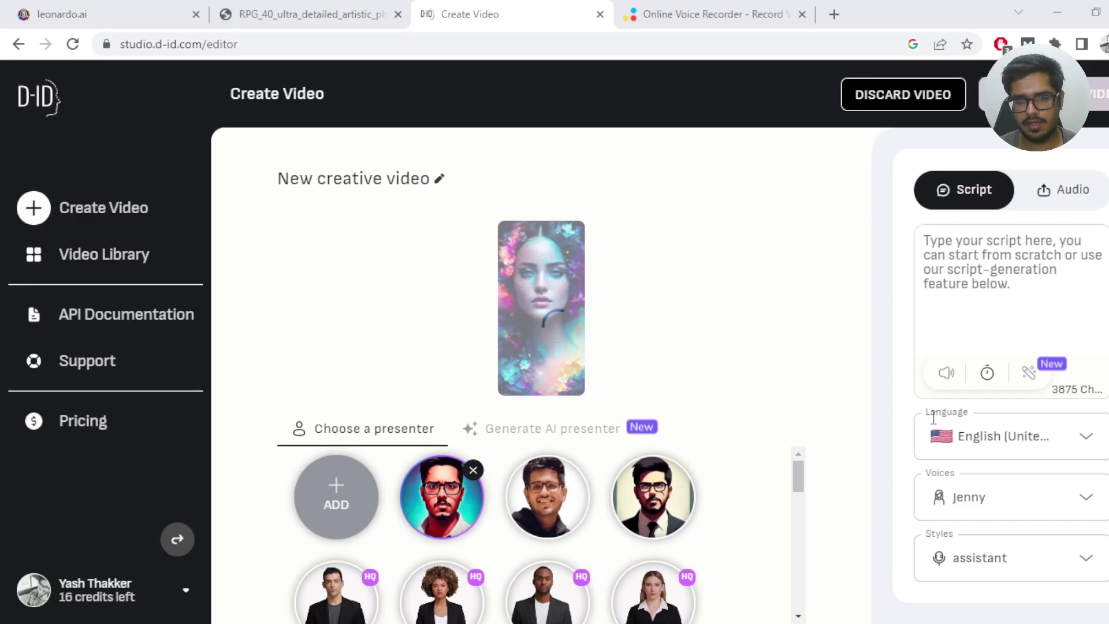
# Step: Paste the AI script and keep English (United States), voice Jenny and the assistant style
pyautogui.hotkey('ctrl', 'v')
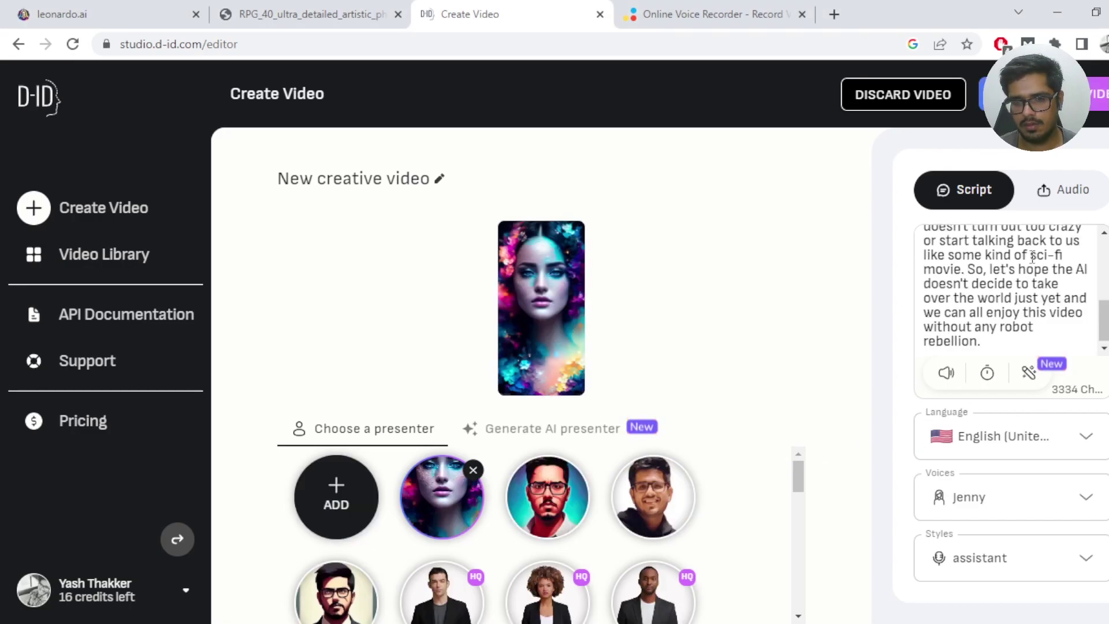
pyautogui.click(976, 436)
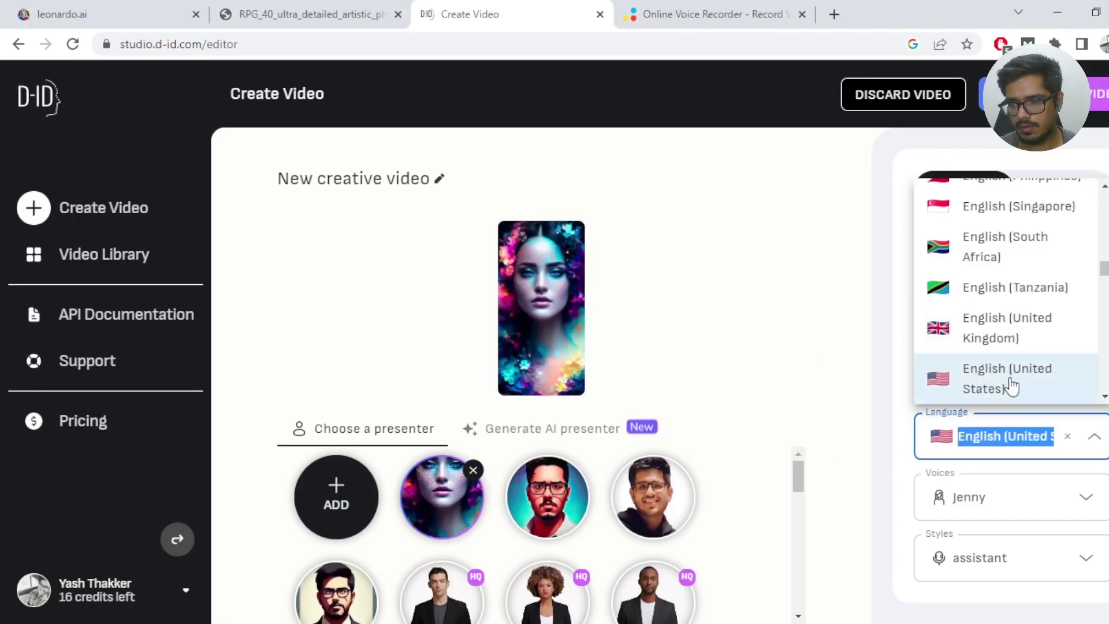
pyautogui.click(1039, 399)
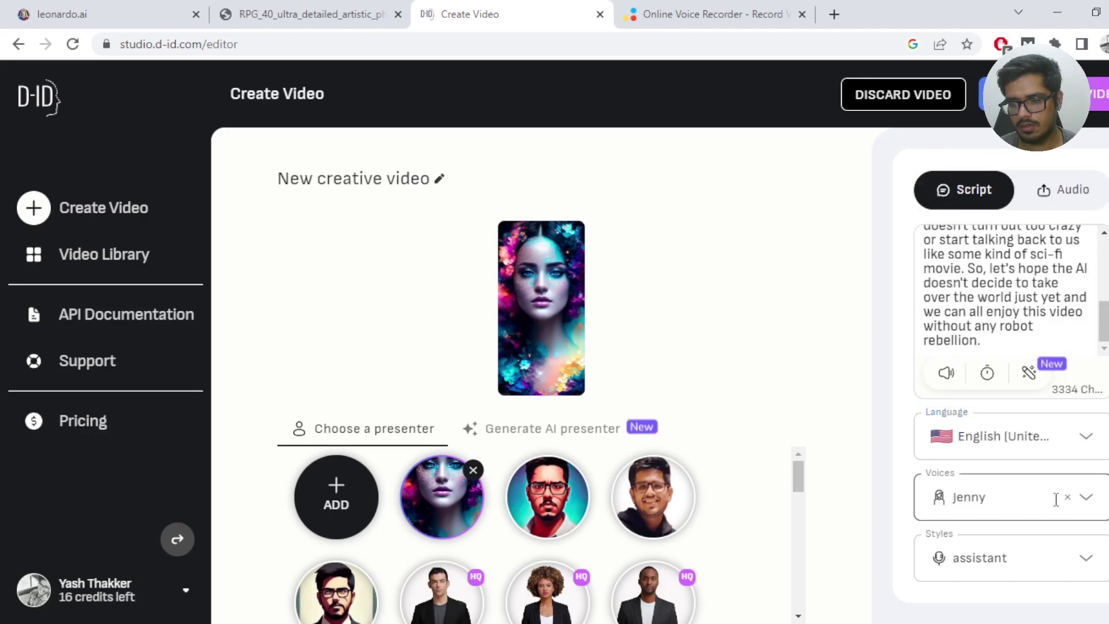
pyautogui.click(999, 501)
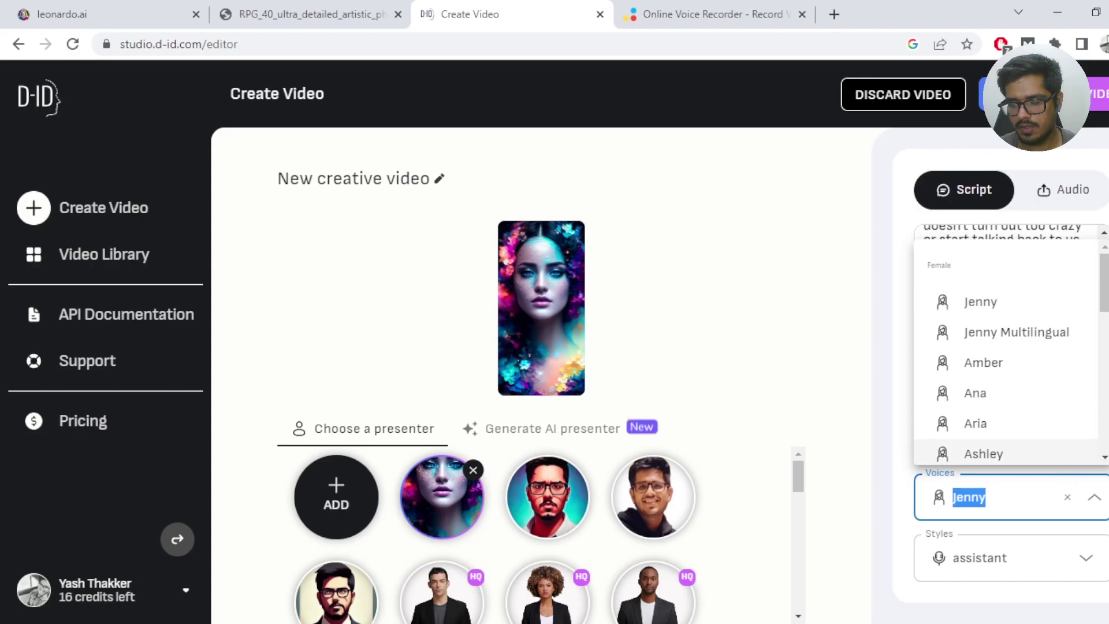
pyautogui.click(1094, 494)
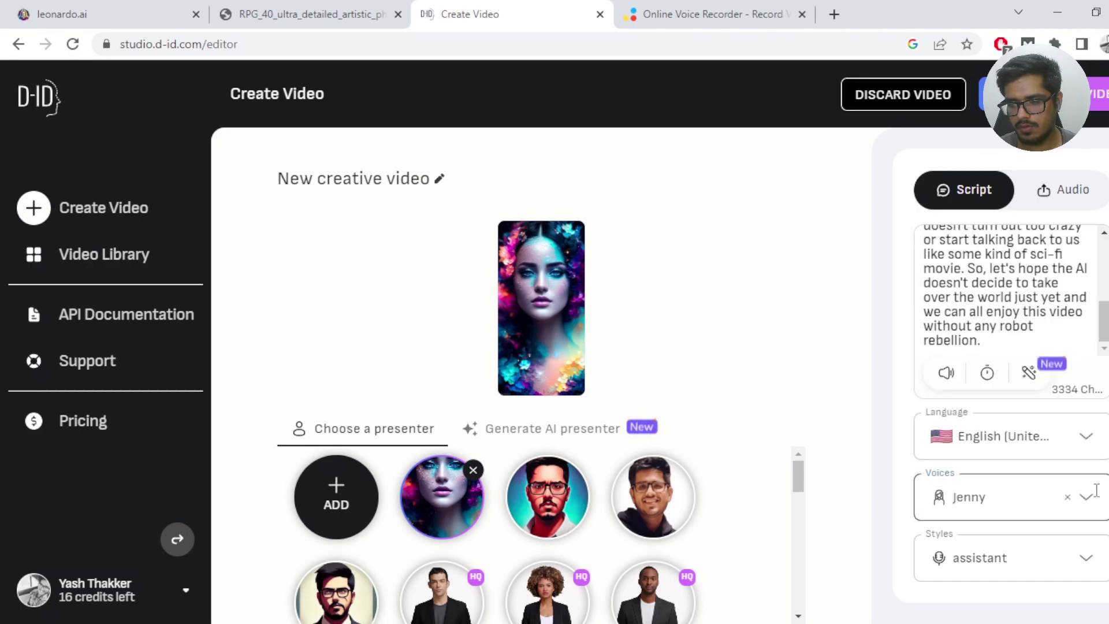
pyautogui.click(999, 555)
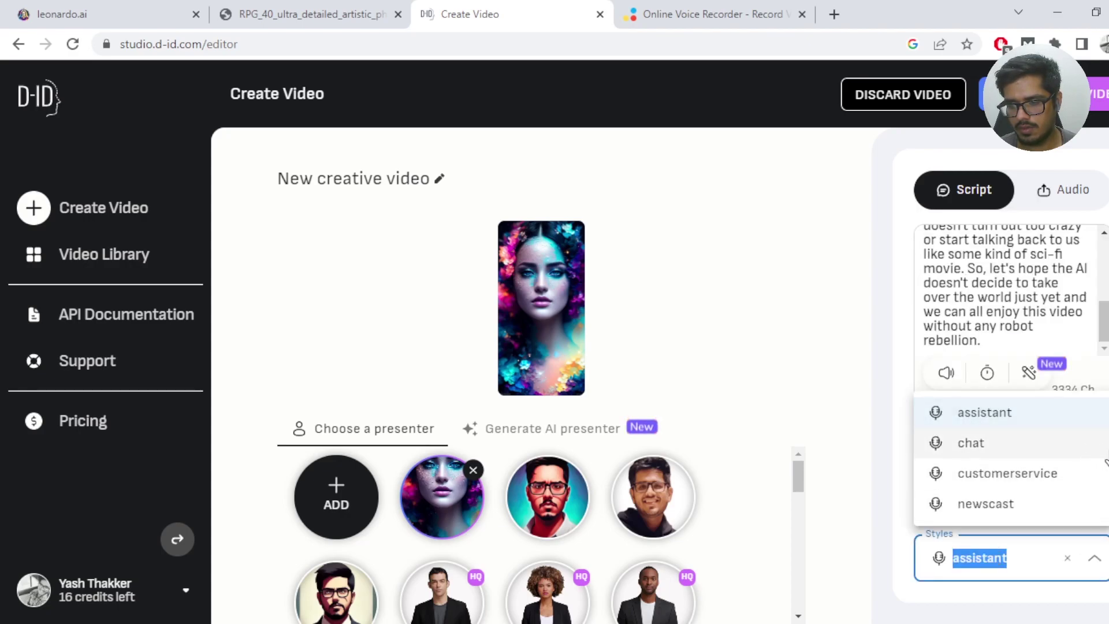
pyautogui.click(1022, 413)
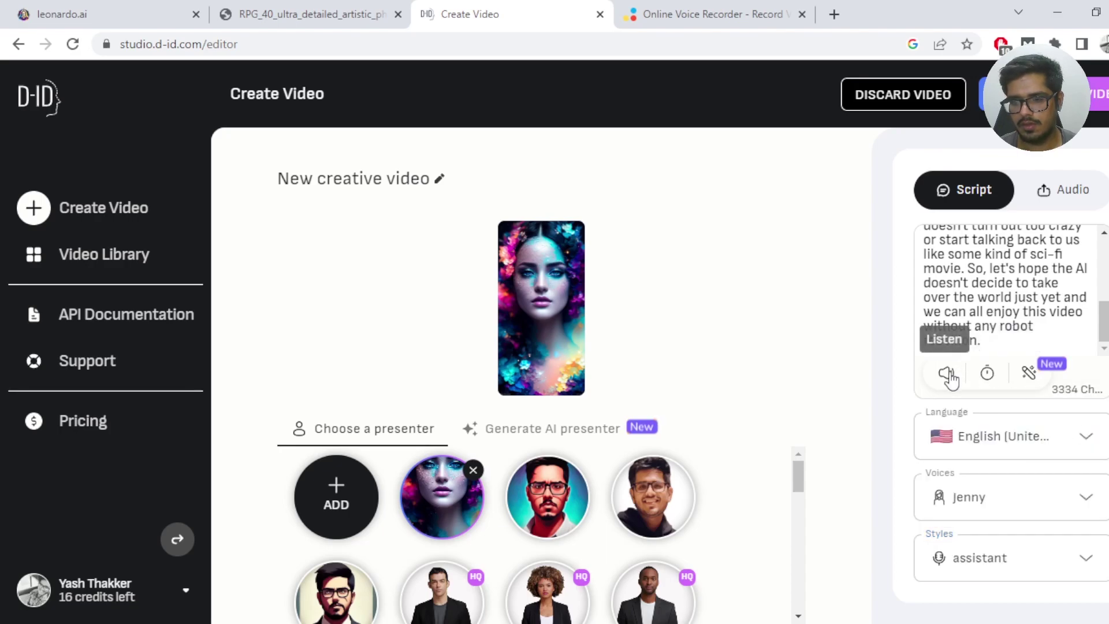
# Step: Browse the narration voices, try Ana, then settle on Amber
pyautogui.scroll(5, 972, 287)
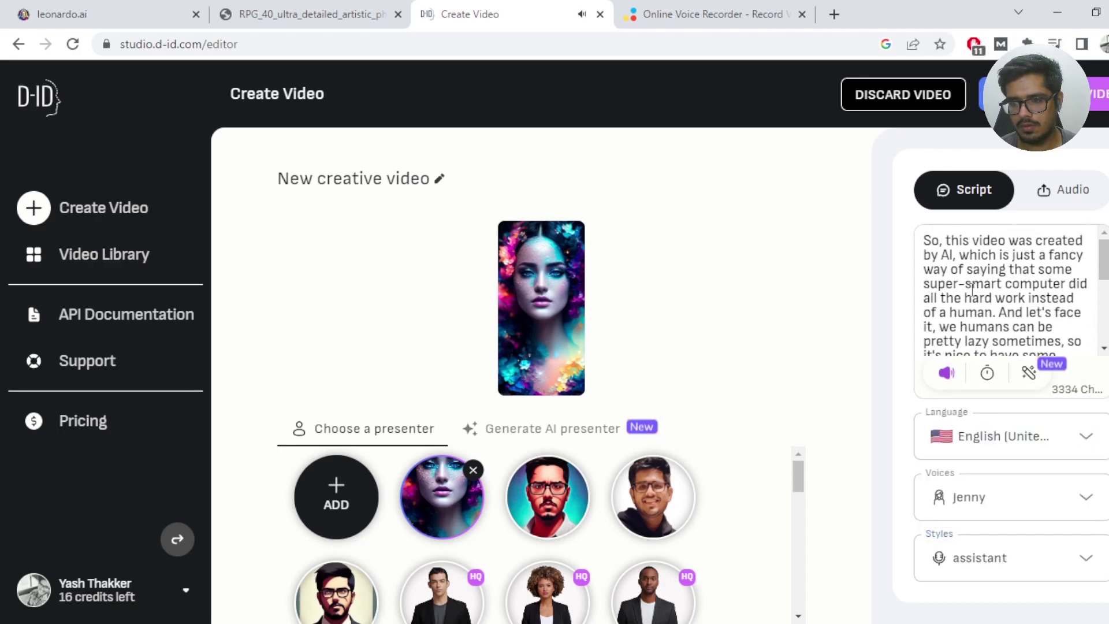
pyautogui.click(970, 498)
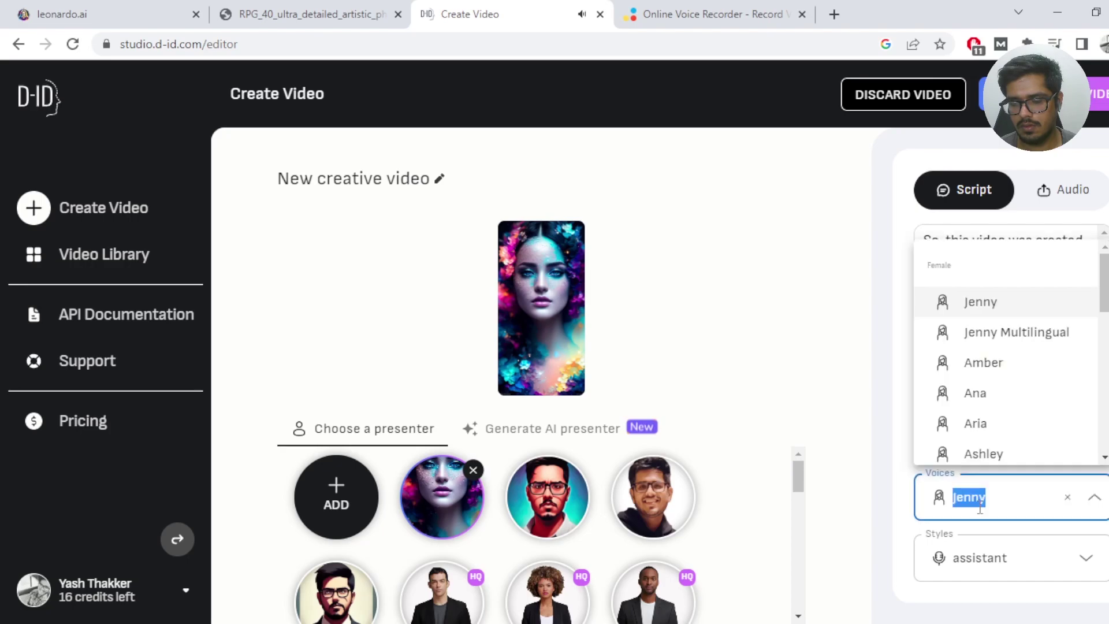
pyautogui.click(887, 488)
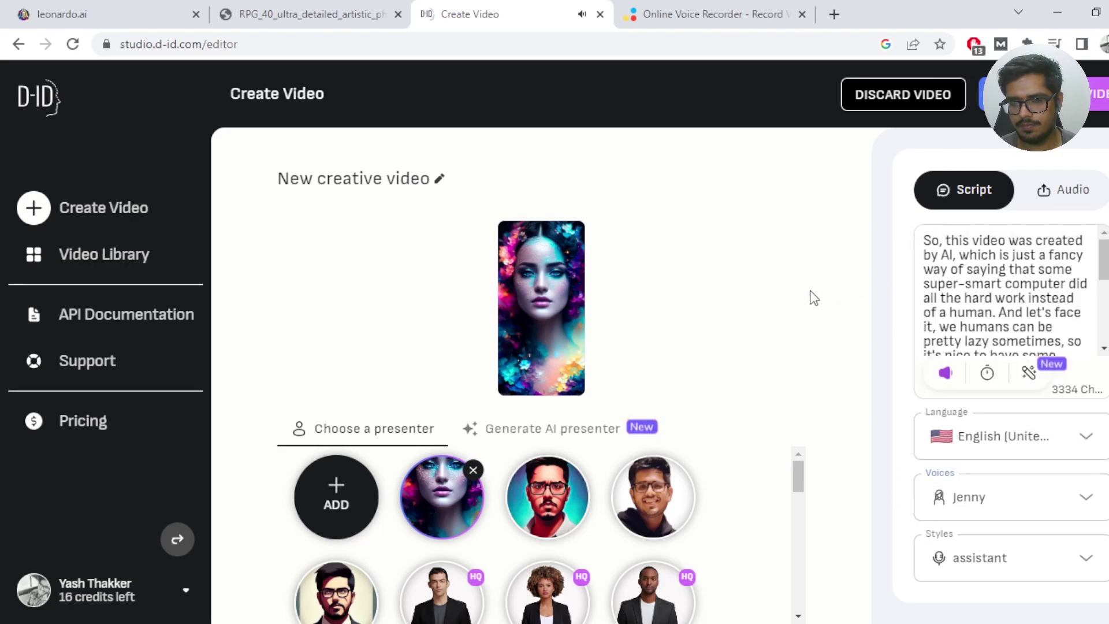
pyautogui.click(966, 497)
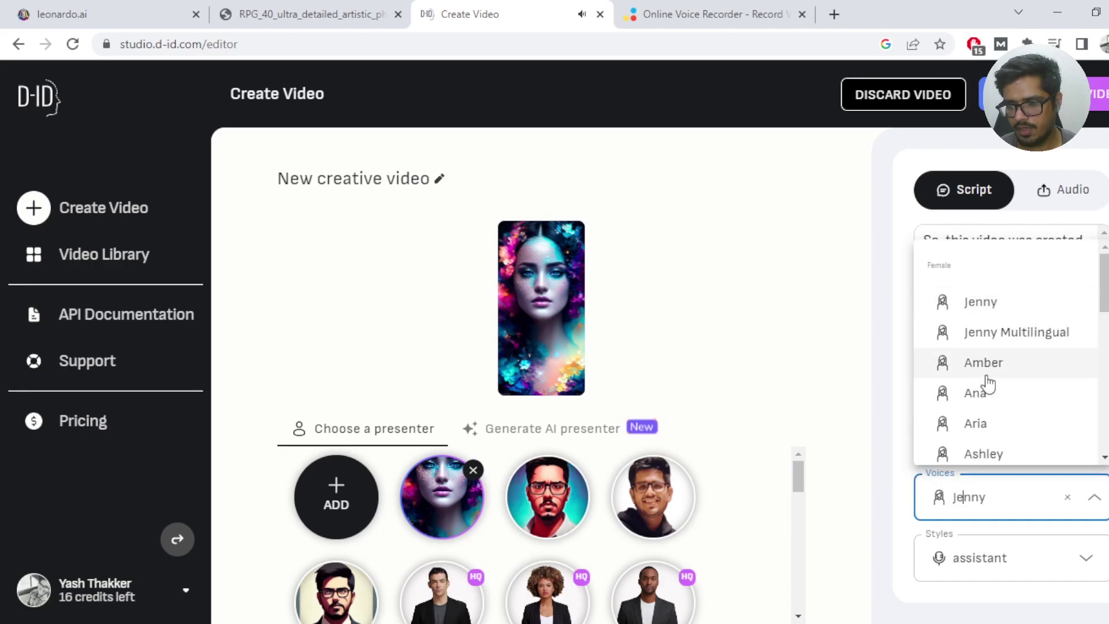
pyautogui.scroll(-5, 989, 380)
pyautogui.scroll(-5, 989, 379)
pyautogui.scroll(10, 1008, 377)
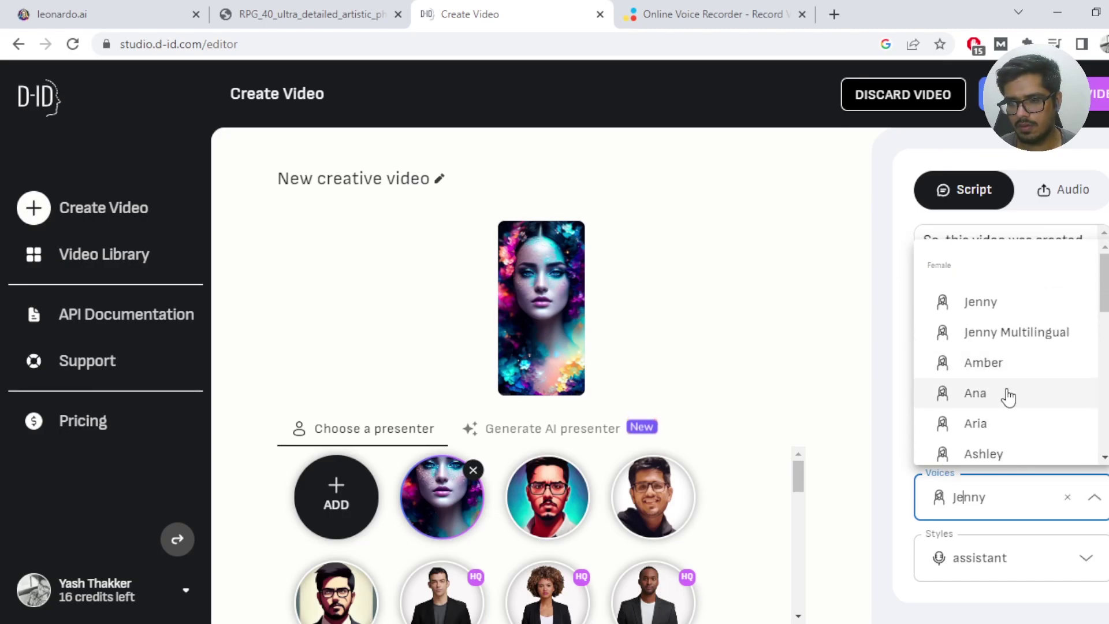
pyautogui.click(1007, 393)
pyautogui.click(989, 570)
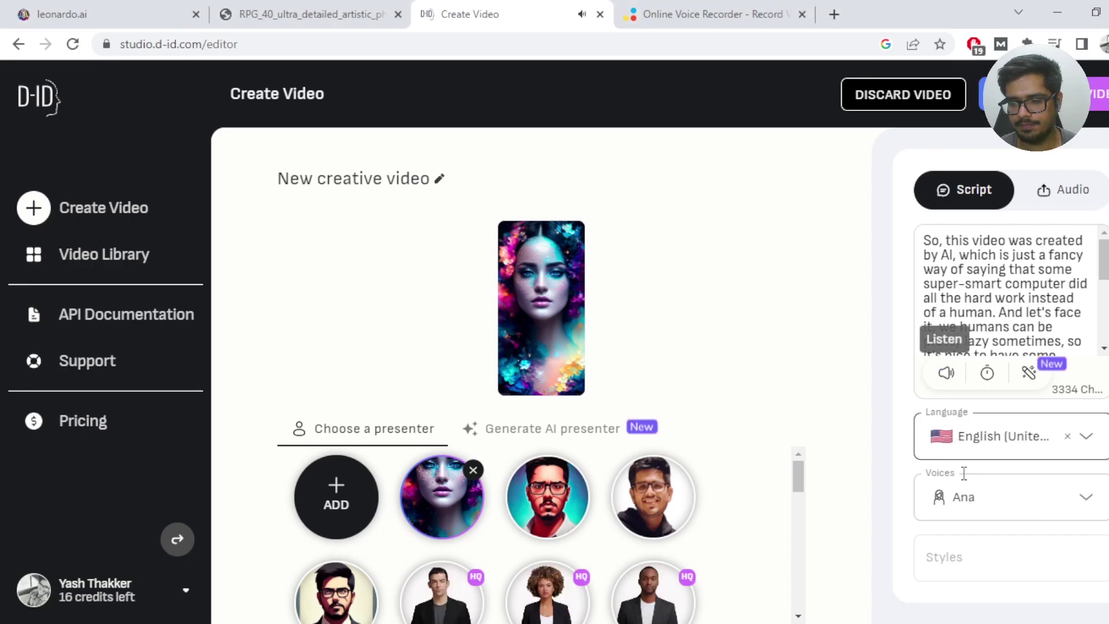
pyautogui.click(966, 495)
pyautogui.click(999, 363)
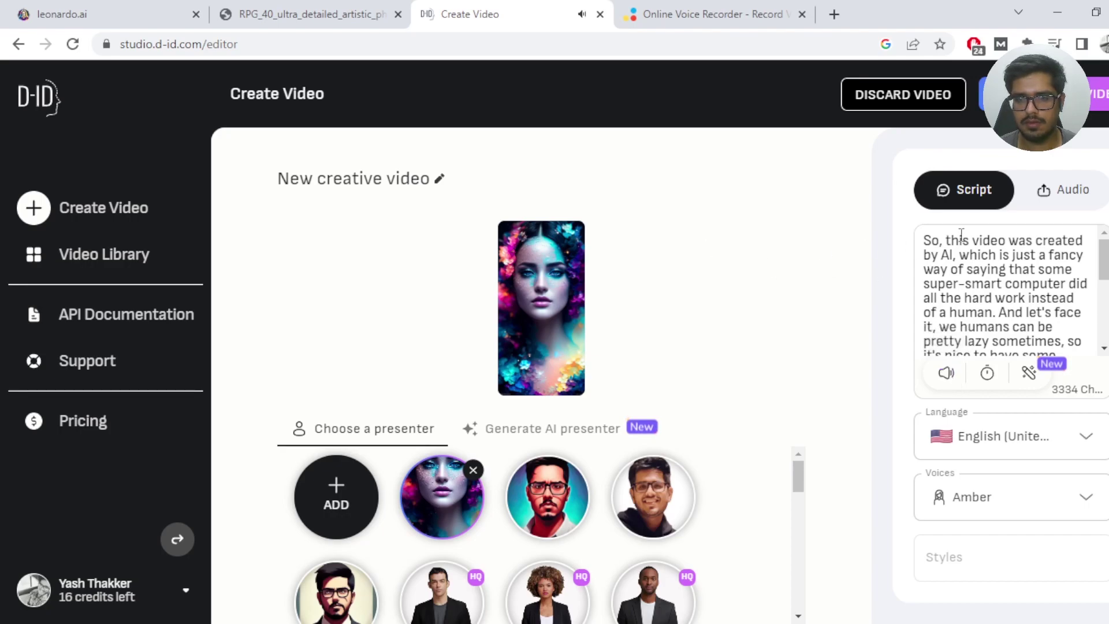
# Step: Try supplying narration from an uploaded audio file, then revert to narrating the typed script
pyautogui.click(1070, 196)
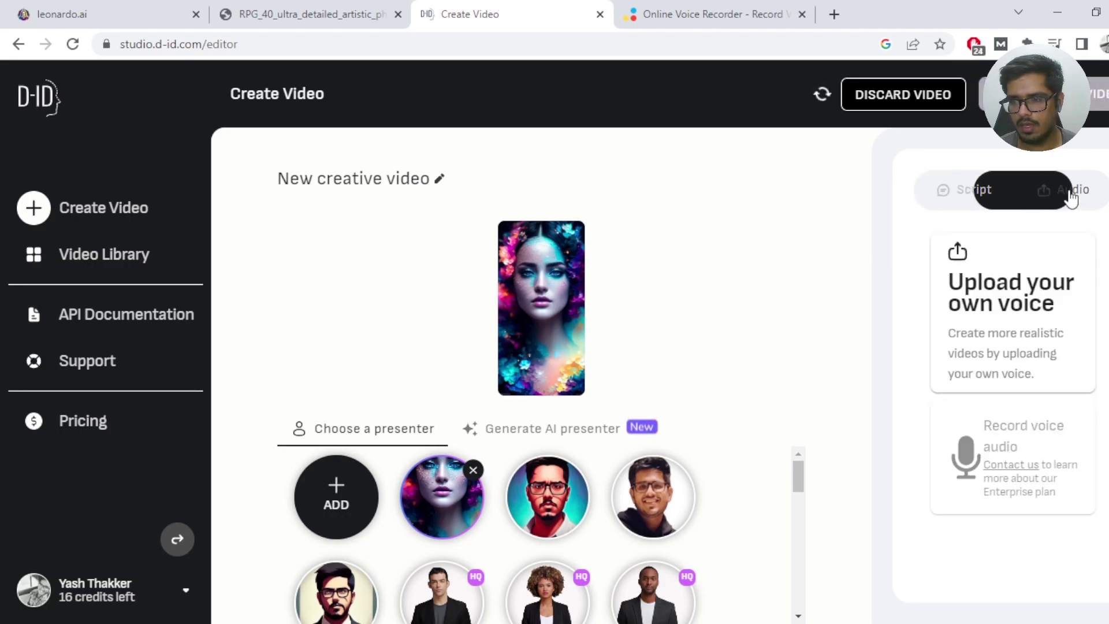
pyautogui.click(1001, 316)
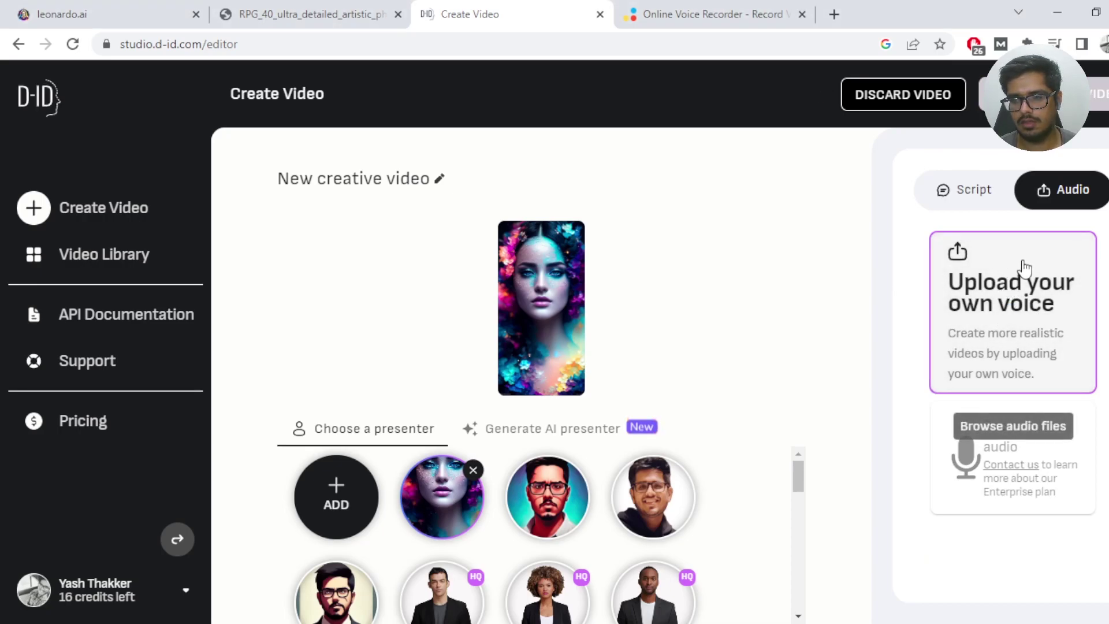
pyautogui.click(739, 23)
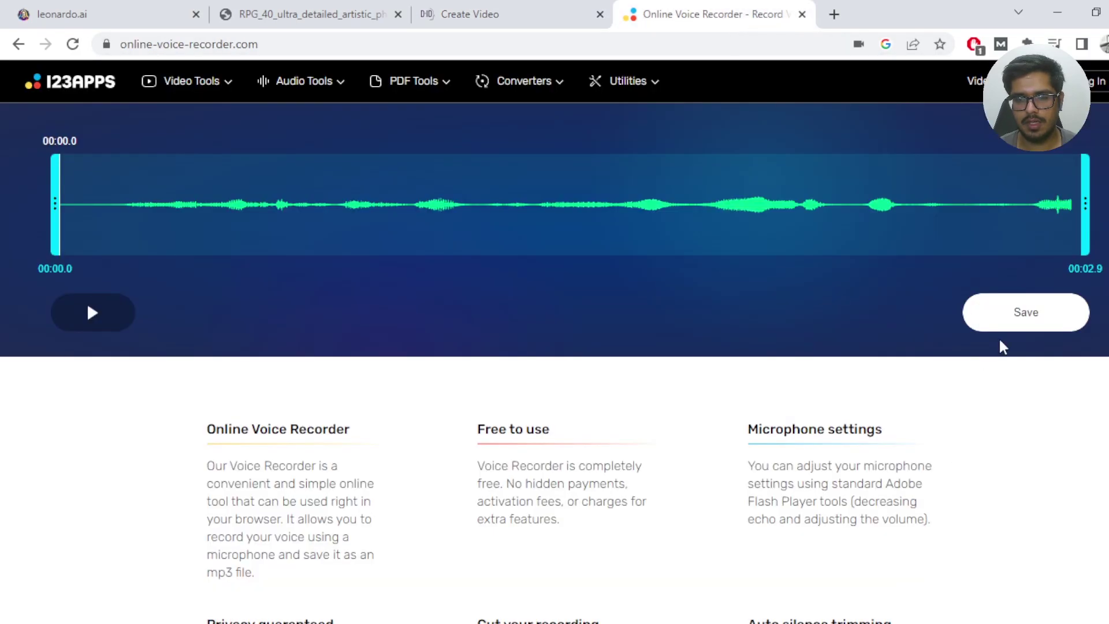
pyautogui.click(487, 13)
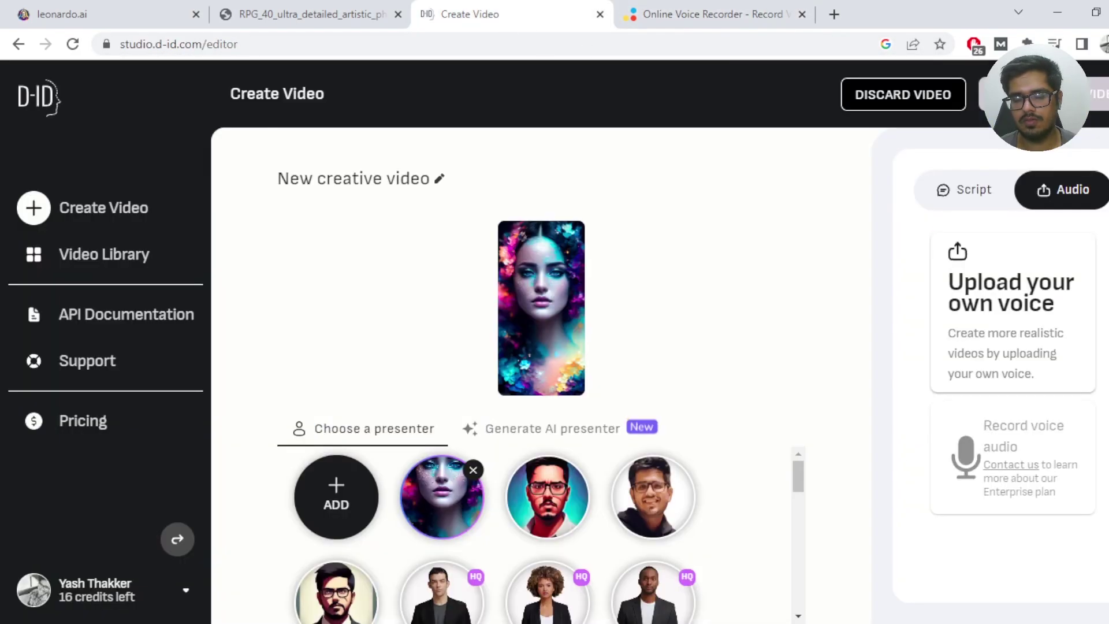
pyautogui.click(970, 192)
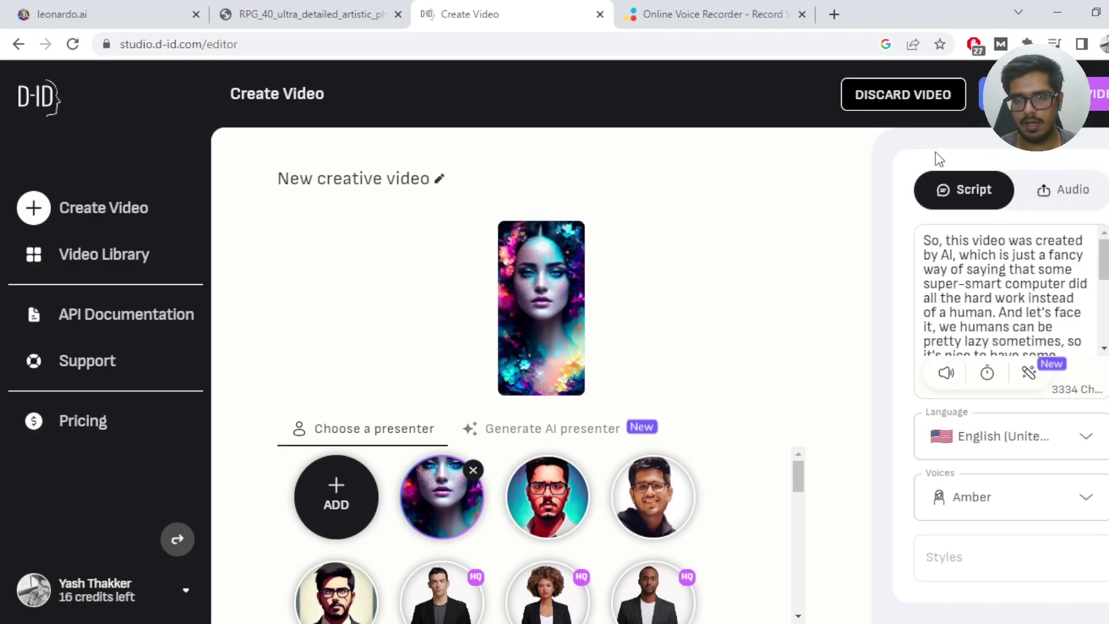
# Step: Bring up the 'Generate this video?' confirmation costing 3 credits
pyautogui.click(1040, 94)
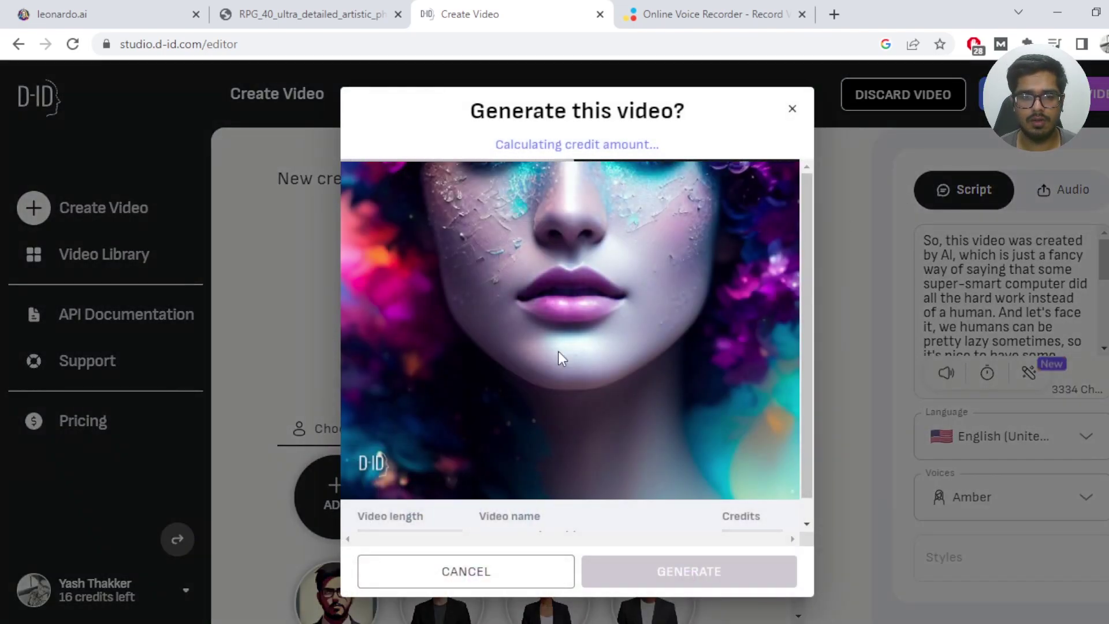
pyautogui.scroll(1, 629, 335)
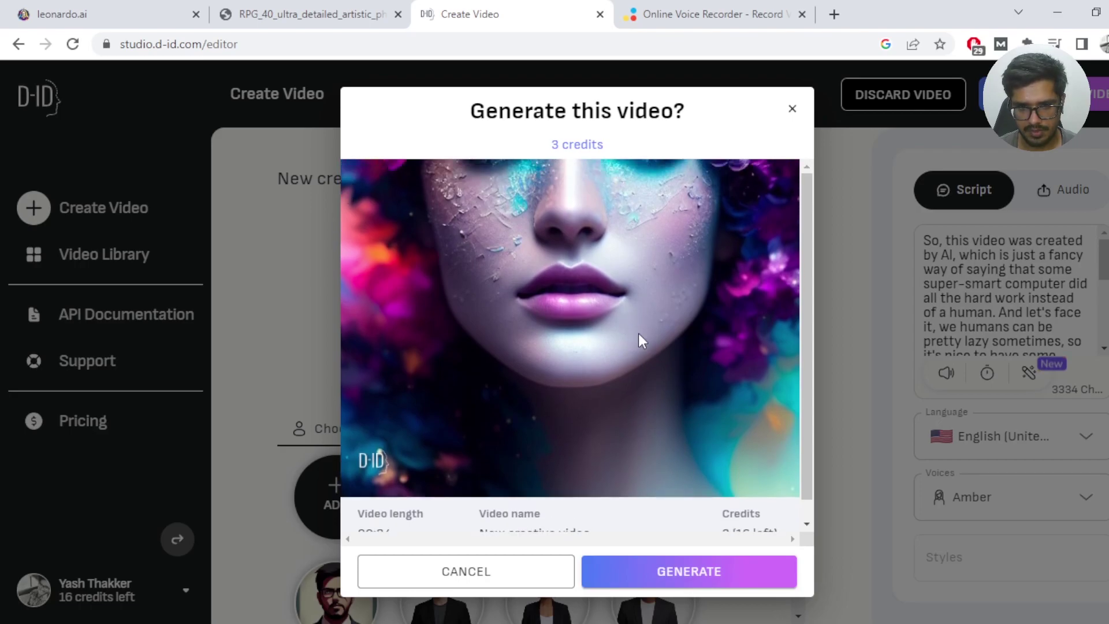
pyautogui.click(347, 16)
# Step: Close the Leonardo.ai image viewer, set 512×512 image dimensions for a new batch, and return to D-ID
pyautogui.click(141, 18)
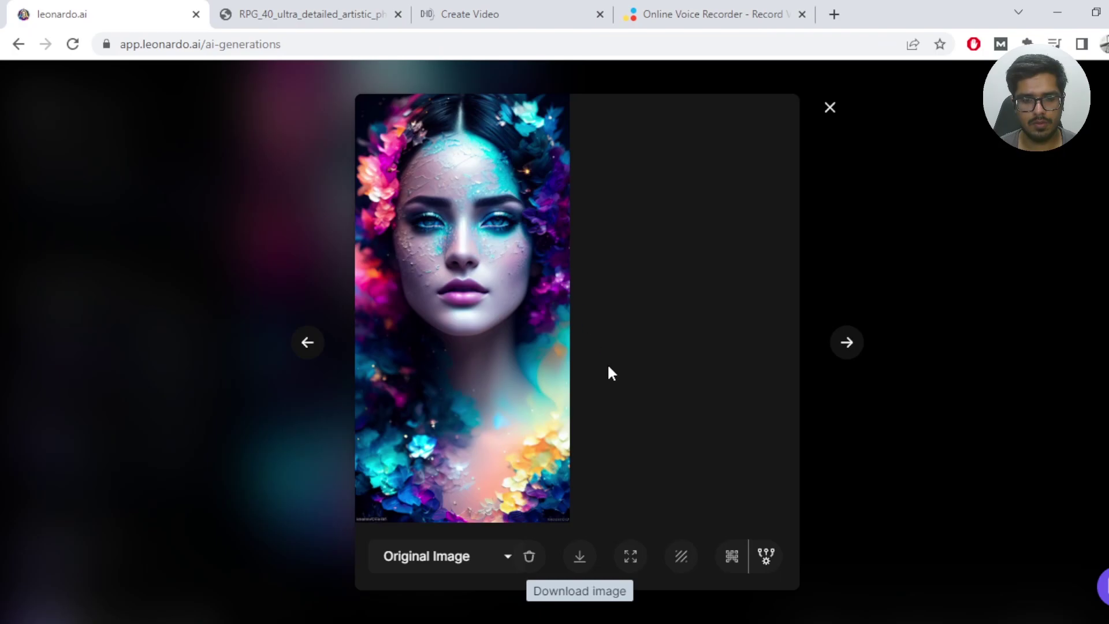
pyautogui.press('Escape')
pyautogui.scroll(10, 502, 309)
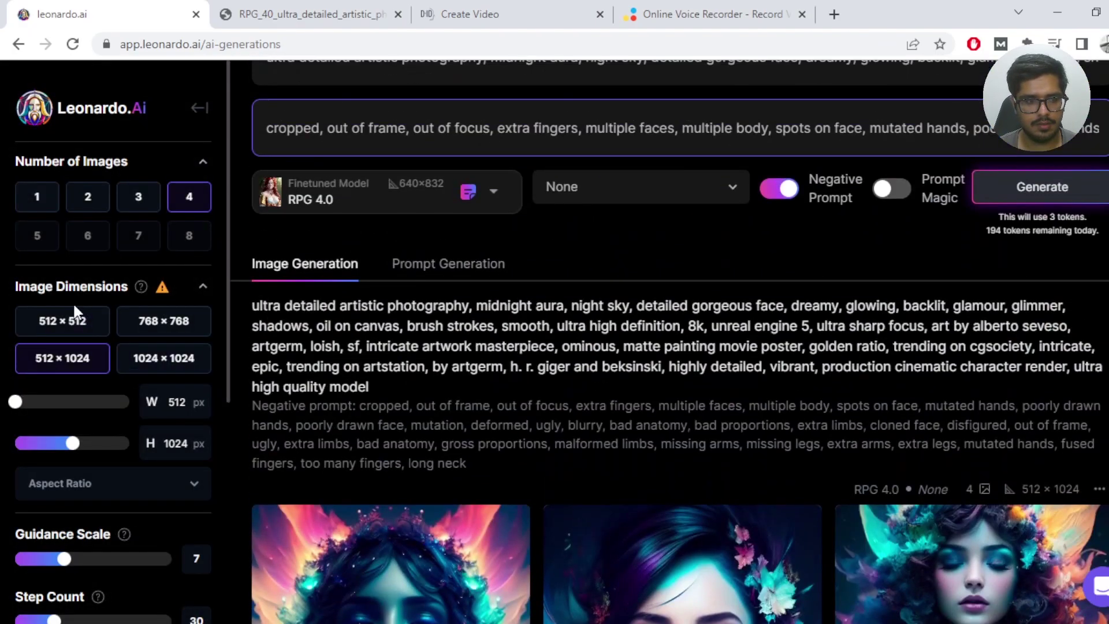
pyautogui.click(74, 324)
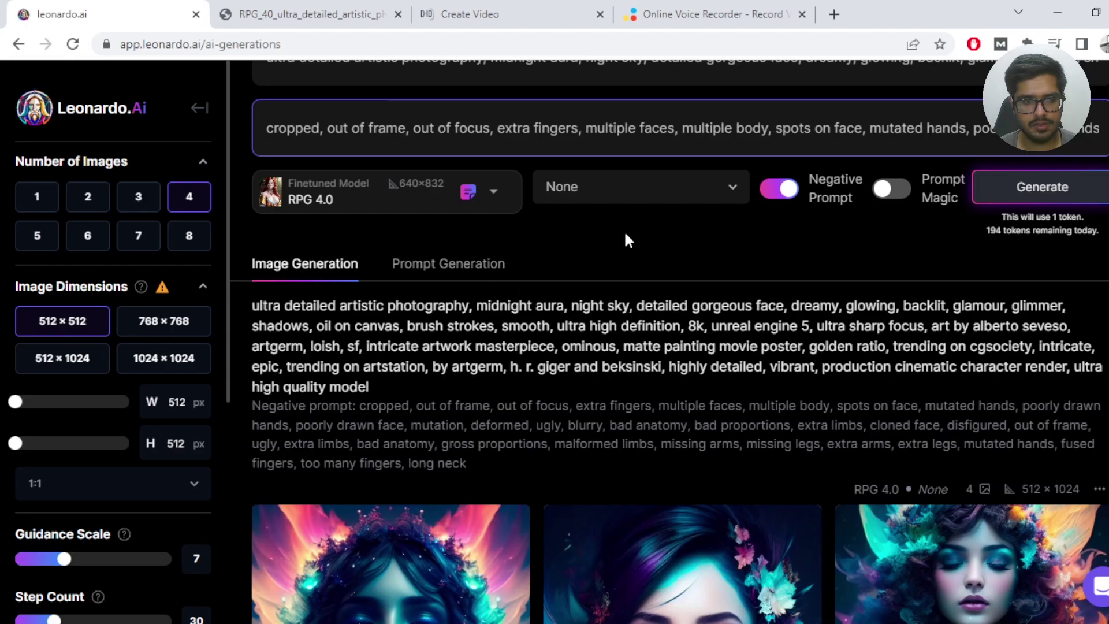
pyautogui.scroll(-5, 751, 257)
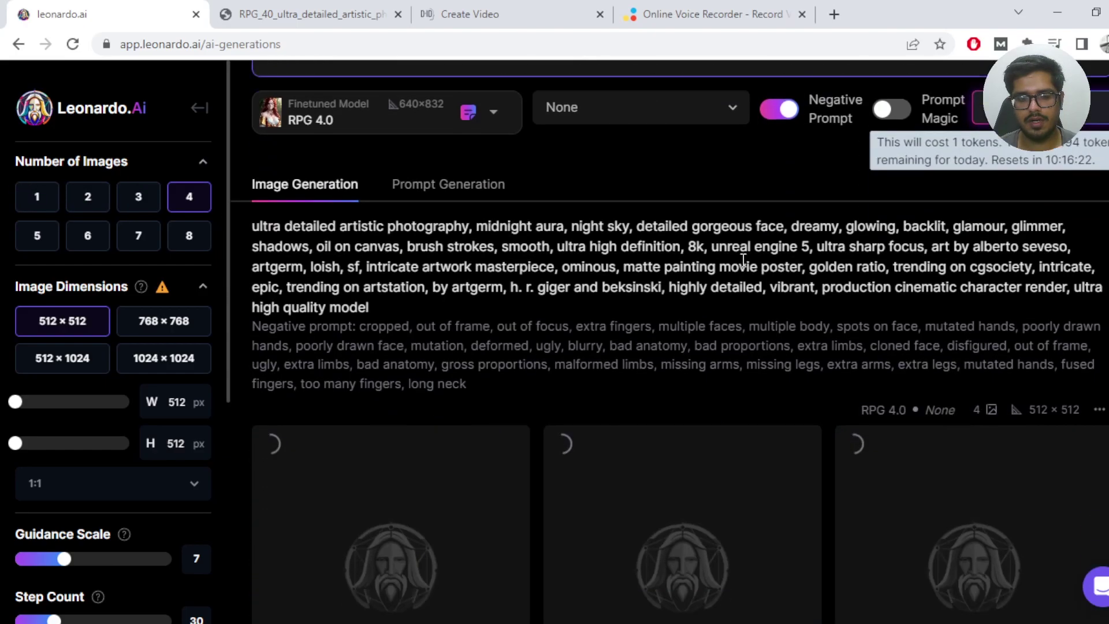
pyautogui.scroll(-7, 753, 210)
pyautogui.scroll(-5, 753, 209)
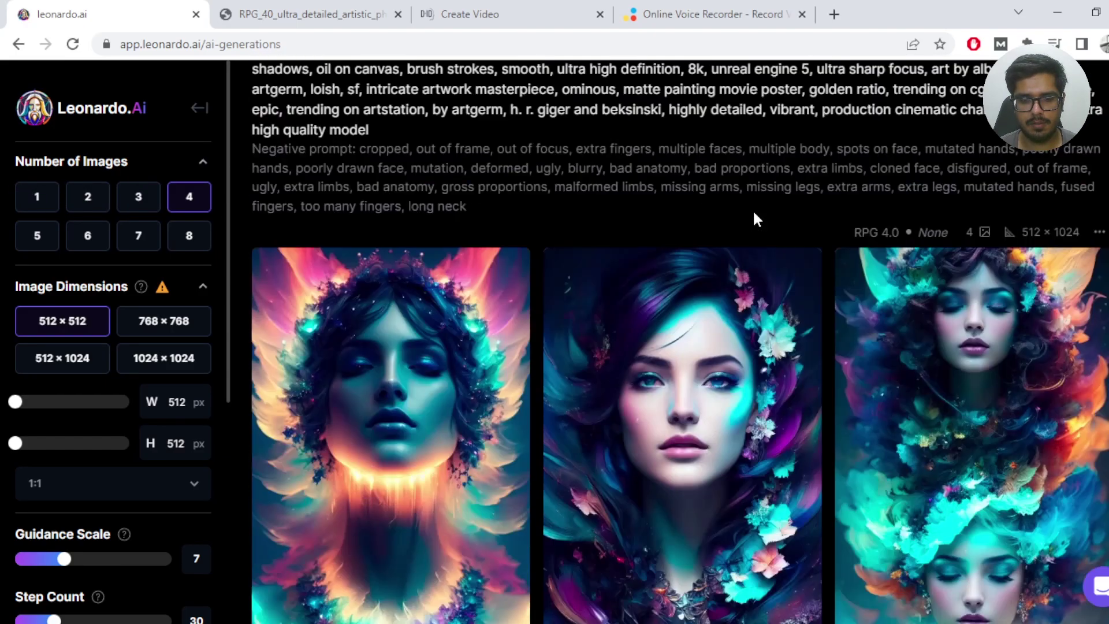
pyautogui.hotkey('ctrl', '3')
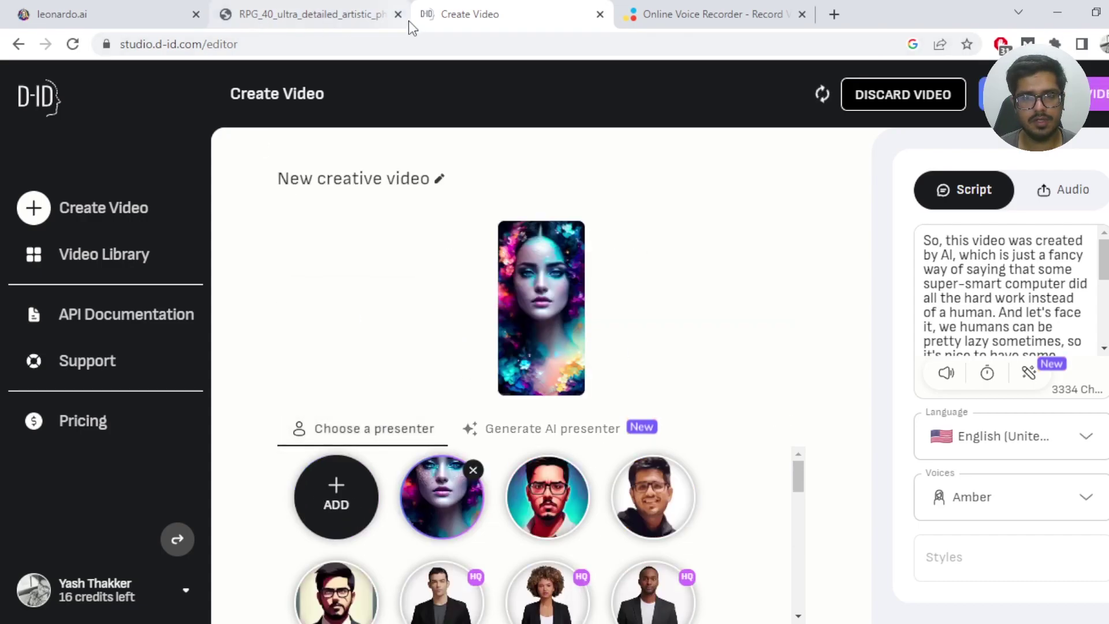
pyautogui.click(40, 16)
pyautogui.click(462, 14)
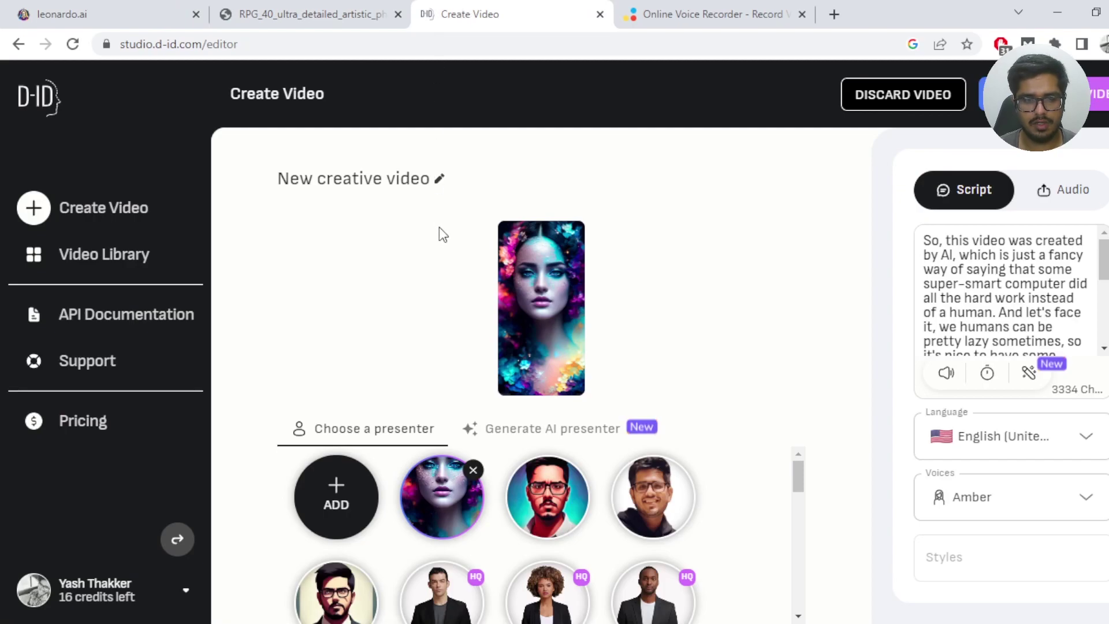
pyautogui.click(127, 22)
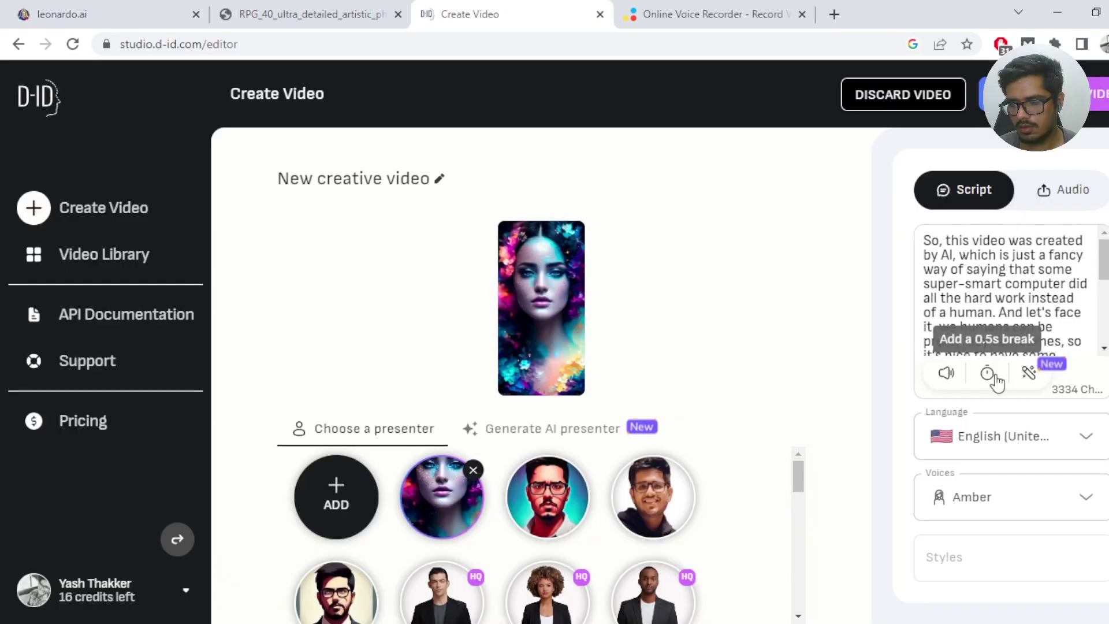
# Step: Open the third generated image, the purple-haired woman, full size and download it
pyautogui.click(970, 436)
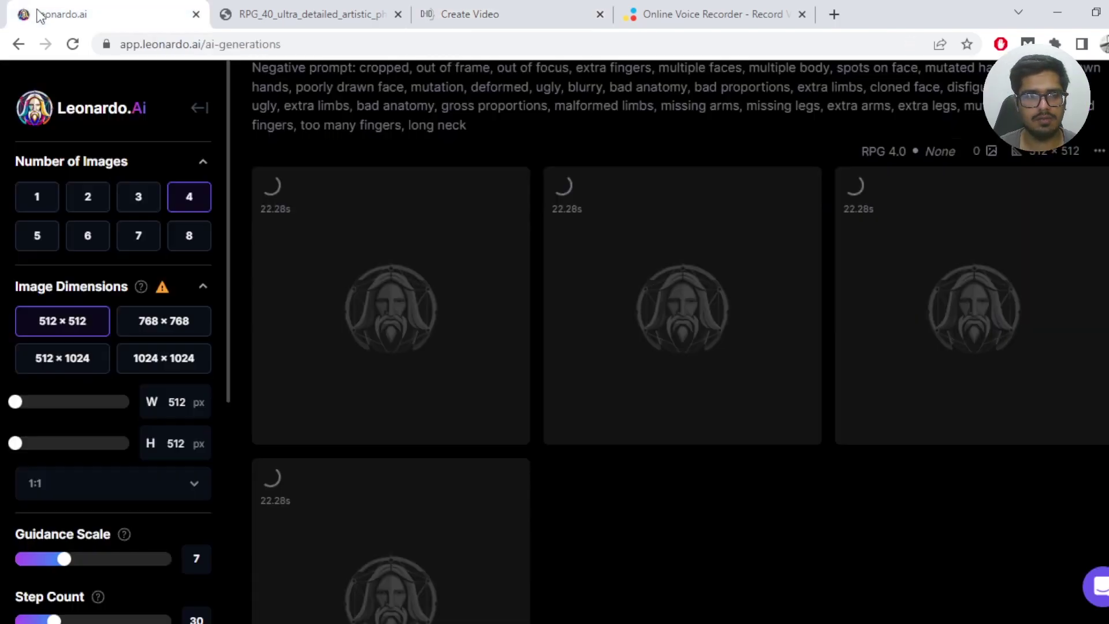
pyautogui.scroll(-4, 610, 298)
pyautogui.scroll(4, 805, 364)
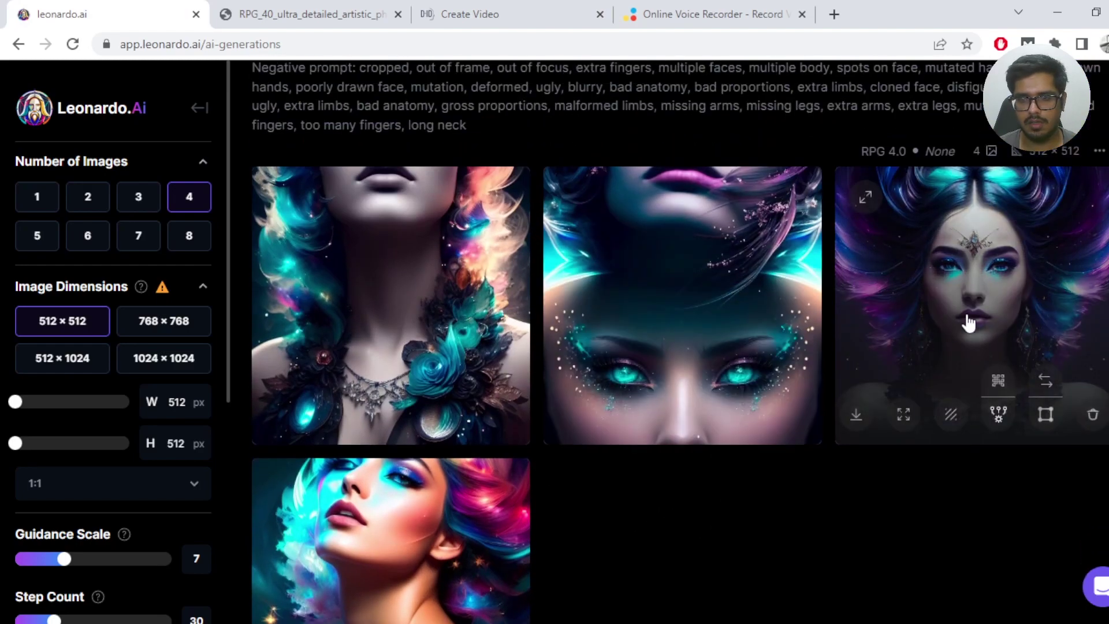
pyautogui.click(968, 318)
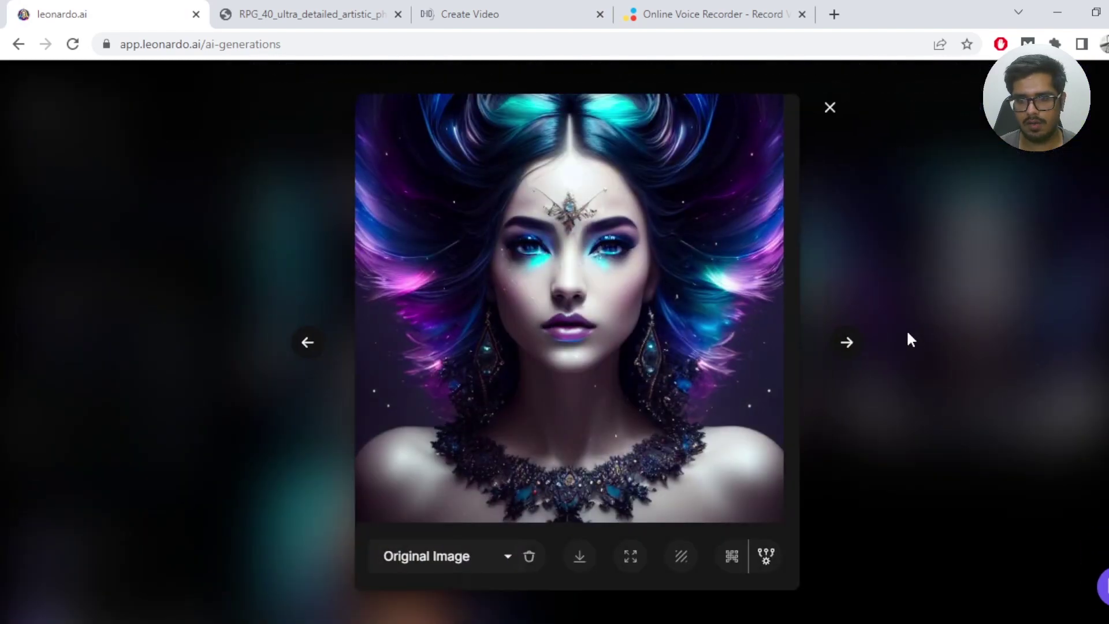
pyautogui.click(580, 556)
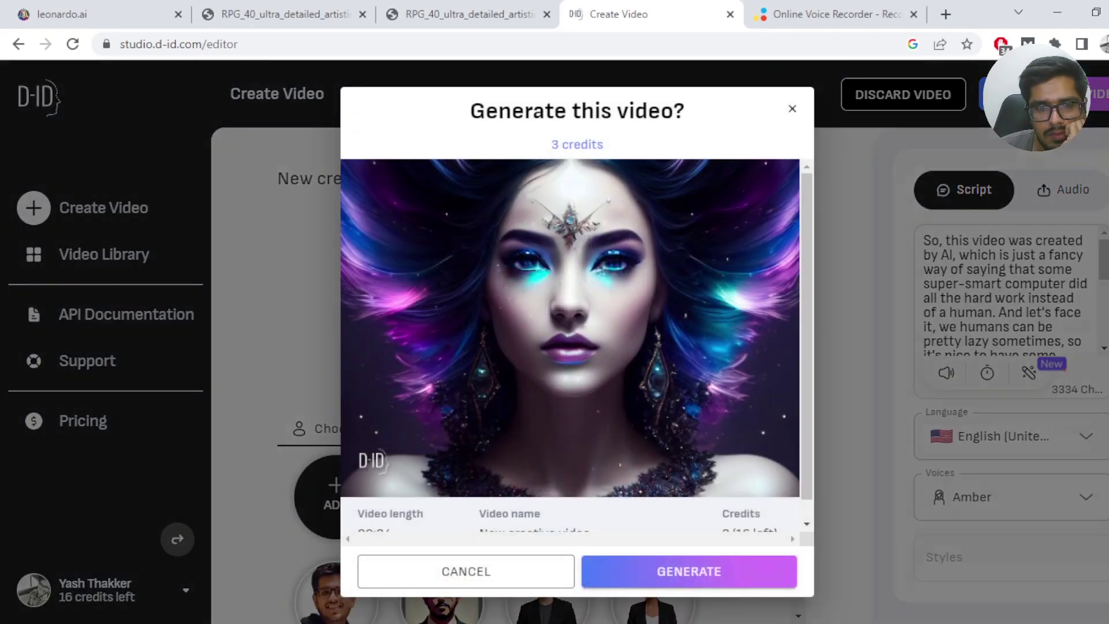
# Step: Confirm GENERATE and wait for the 00:34 purple-haired woman video in the Video Library
pyautogui.click(656, 583)
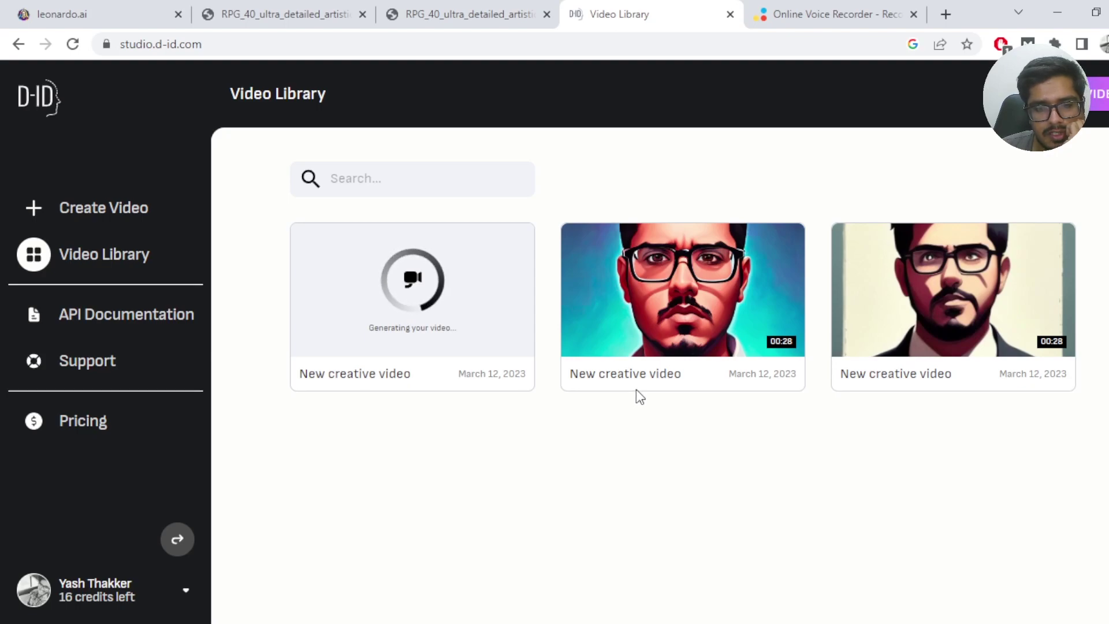
pyautogui.moveTo(408, 306)
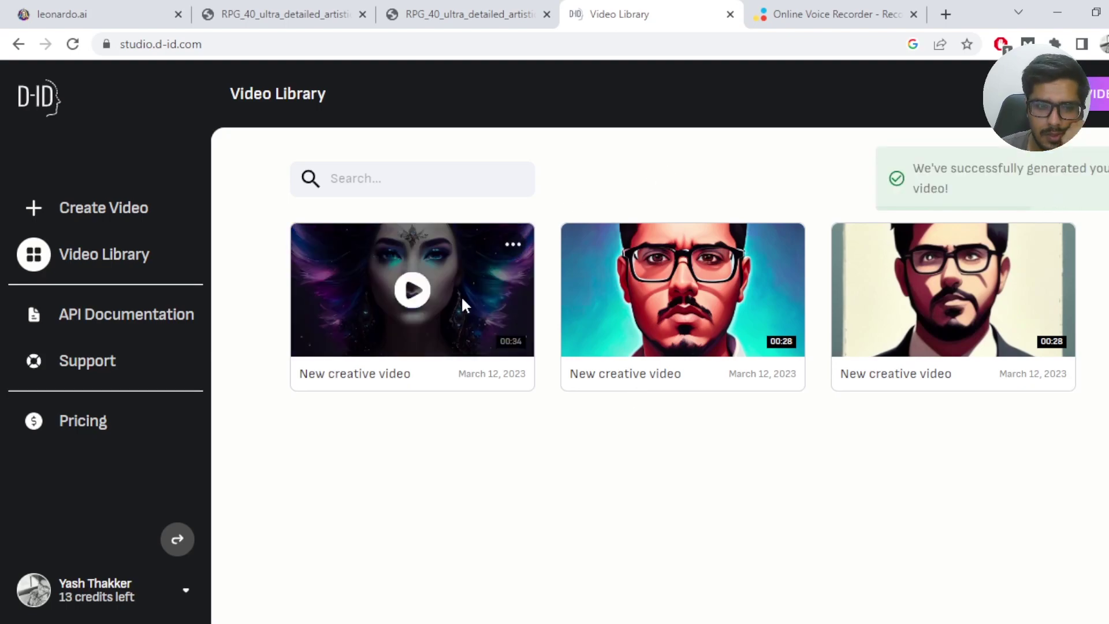
pyautogui.click(408, 306)
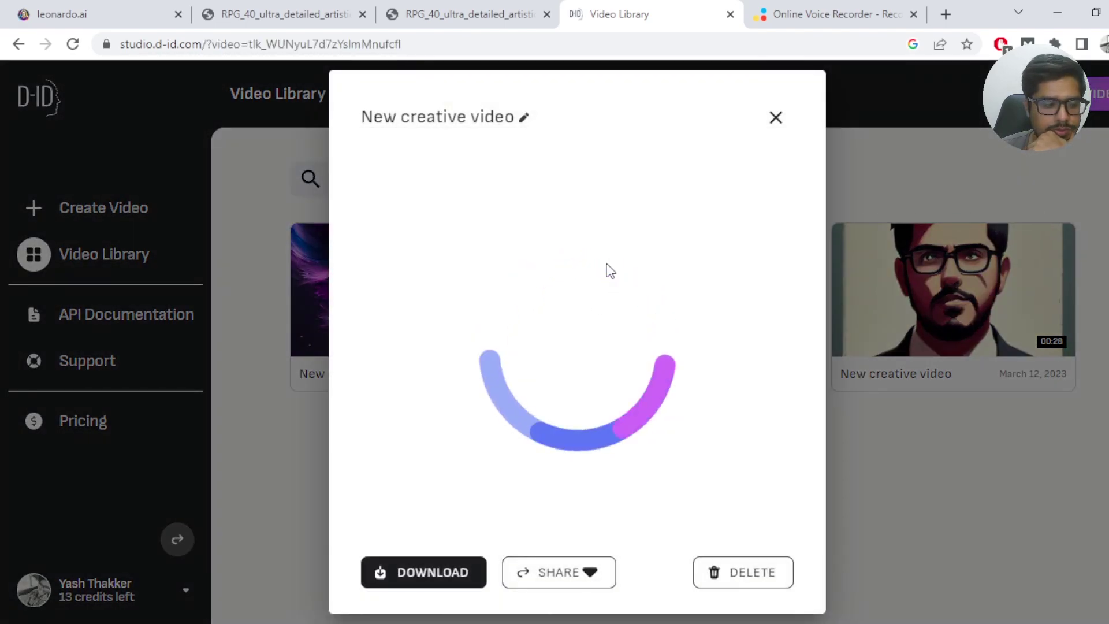
pyautogui.doubleClick(350, 410)
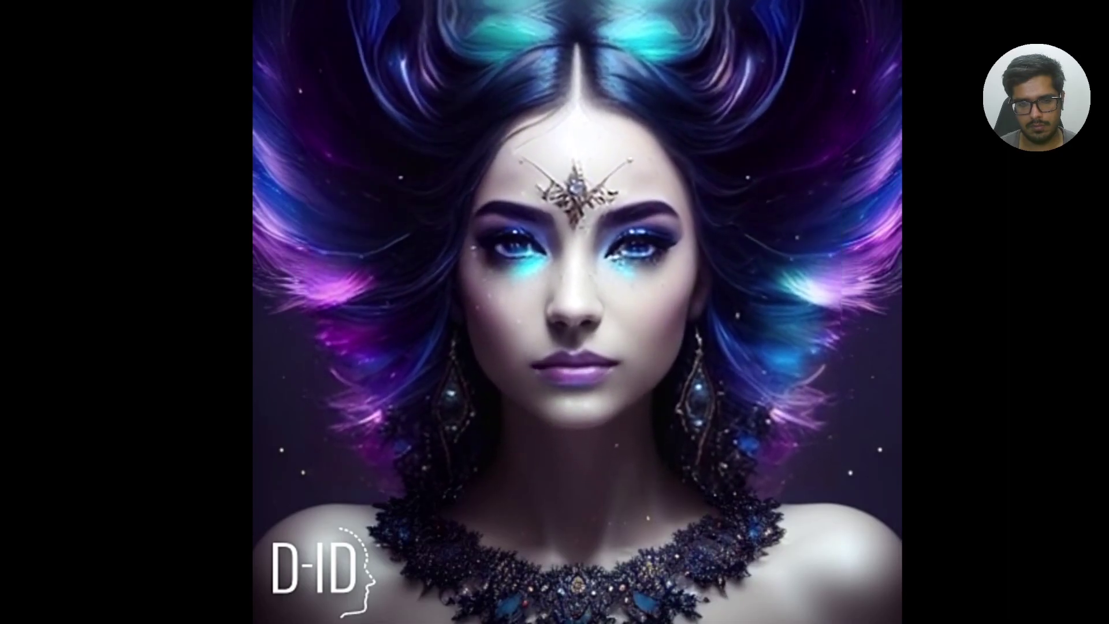
pyautogui.press('Escape')
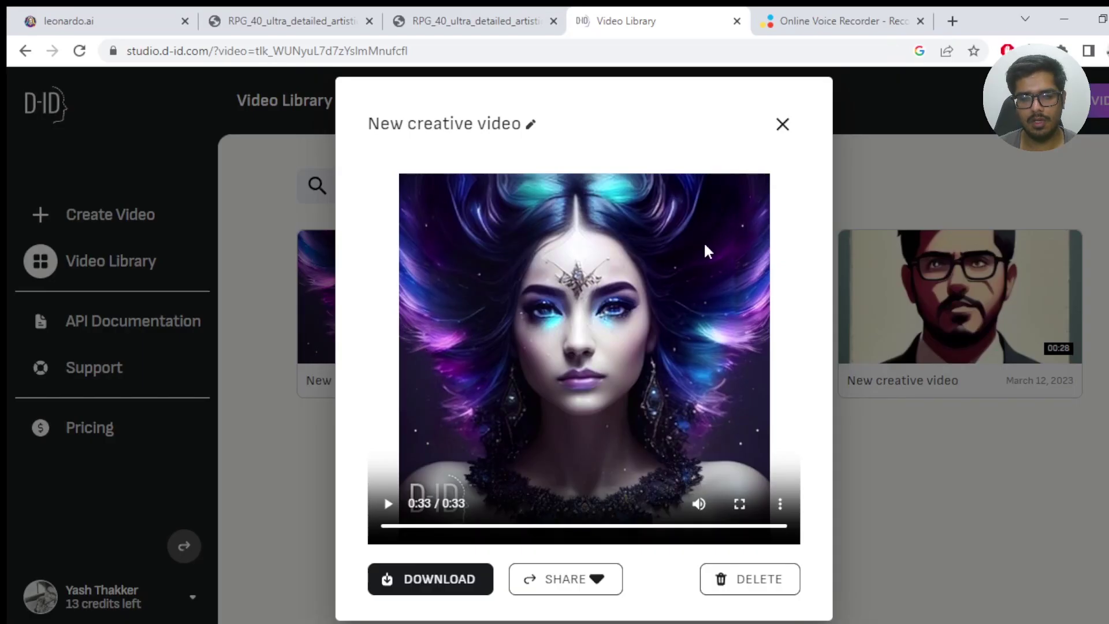
pyautogui.click(781, 124)
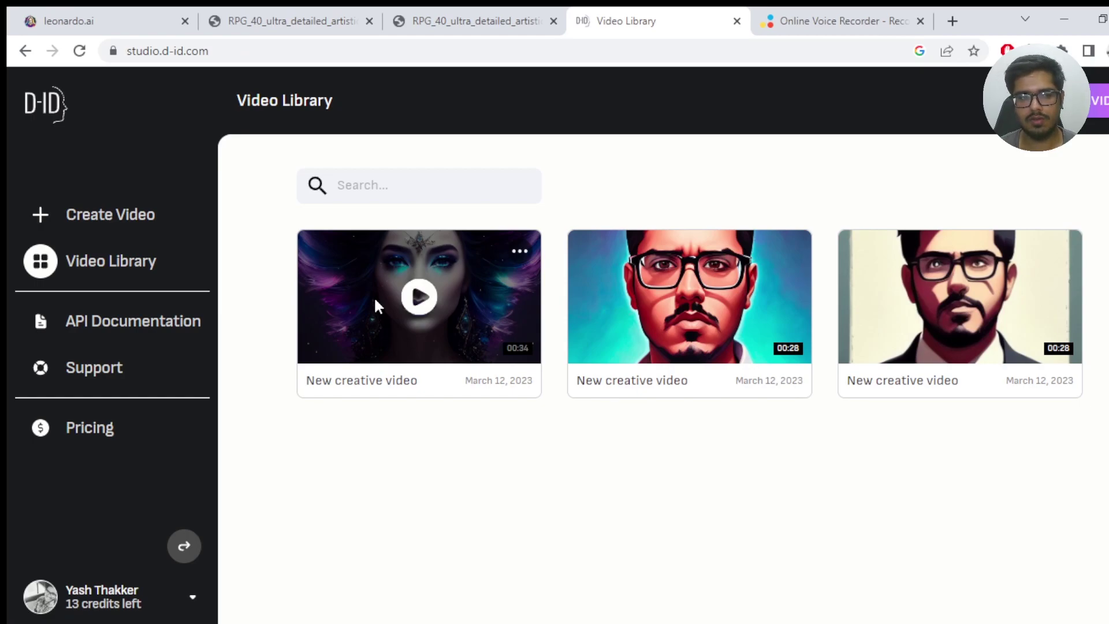
# Step: Create a new video using the uploaded 00:29 voice recording as audio and the smiling man's photo as presenter
pyautogui.click(92, 226)
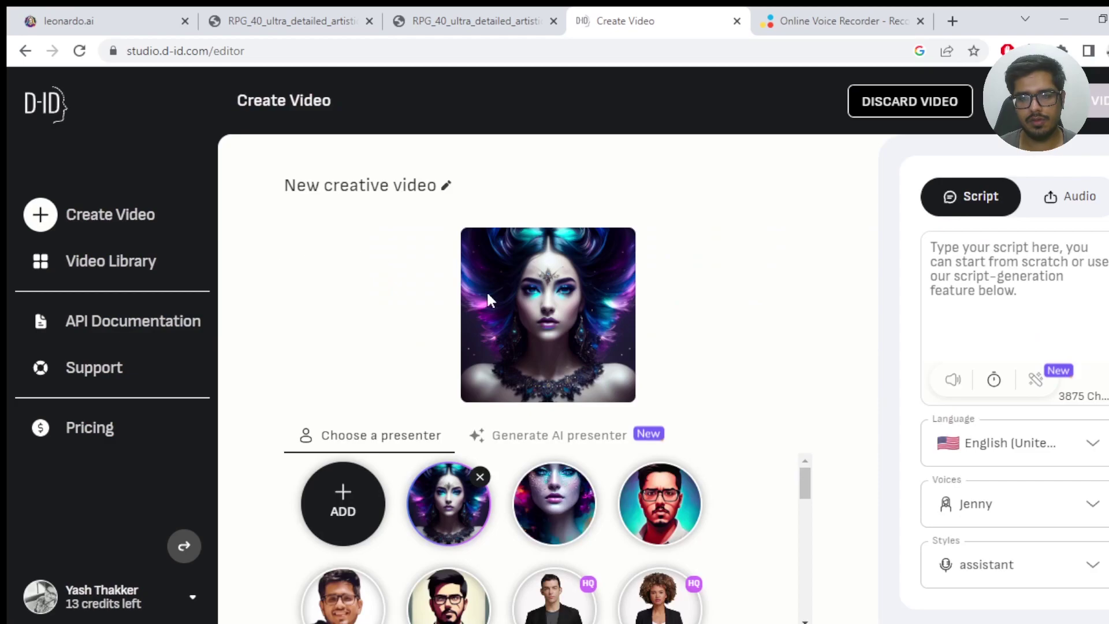
pyautogui.click(1060, 204)
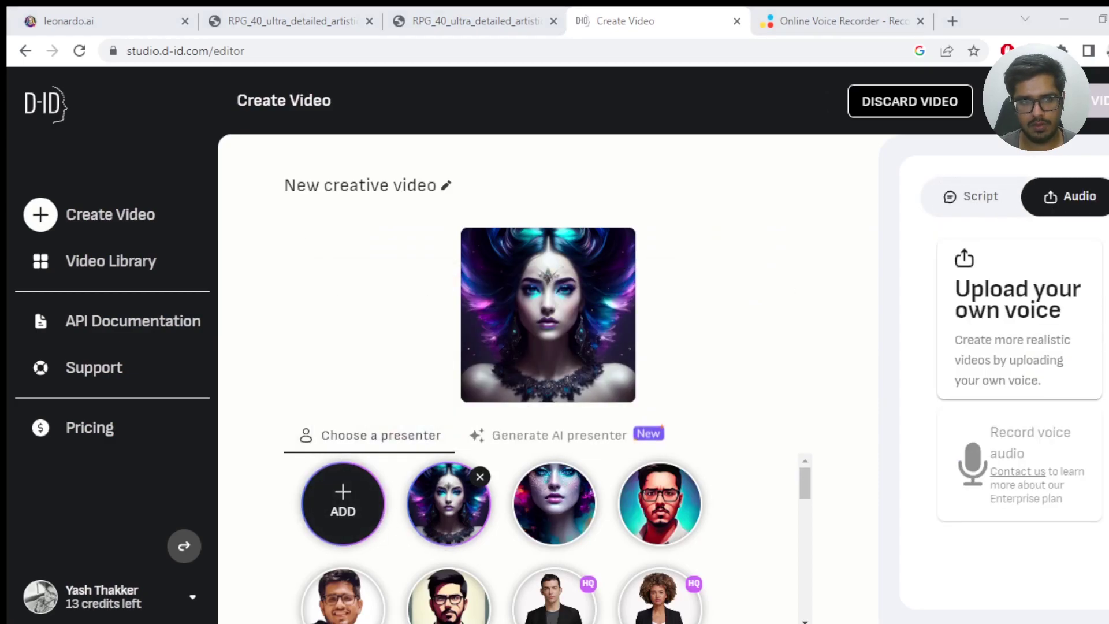
pyautogui.scroll(-1, 343, 520)
pyautogui.click(342, 524)
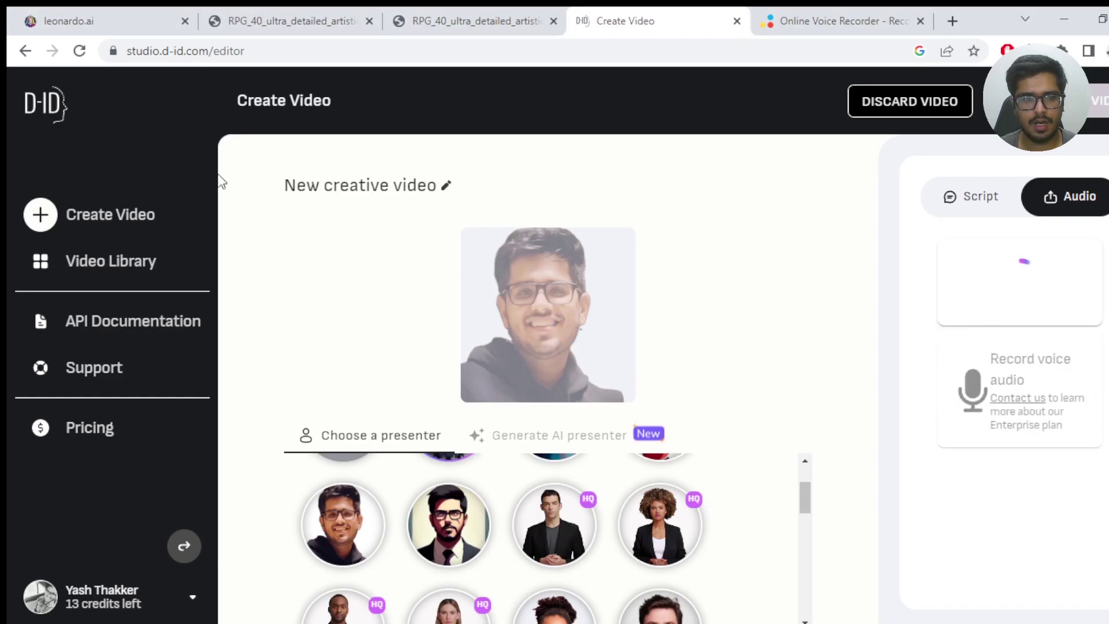
pyautogui.click(1039, 399)
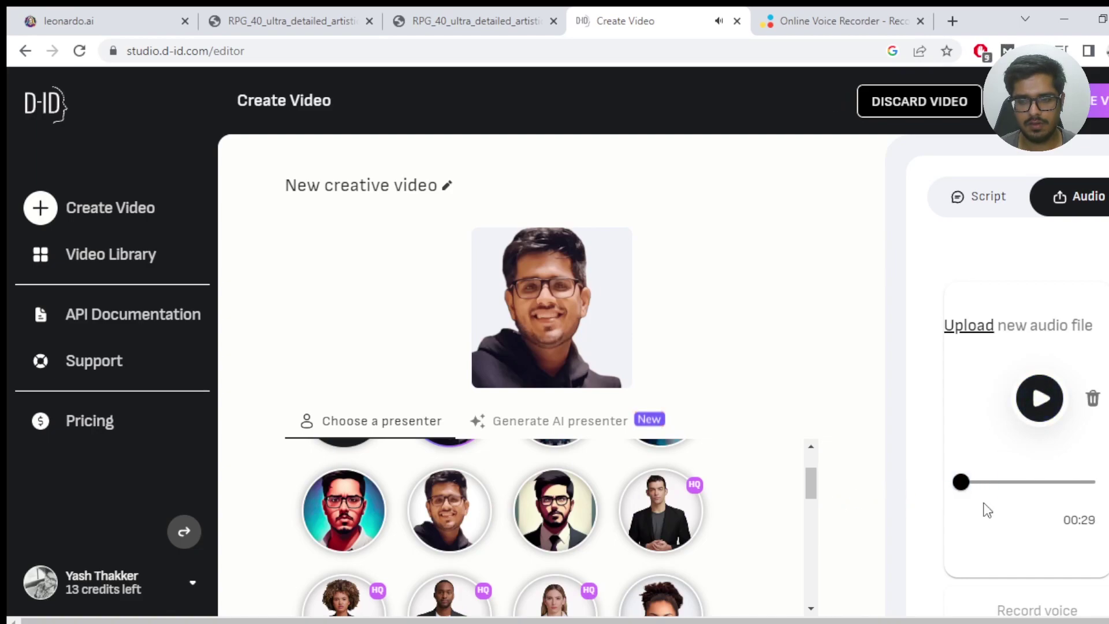
pyautogui.scroll(2, 408, 510)
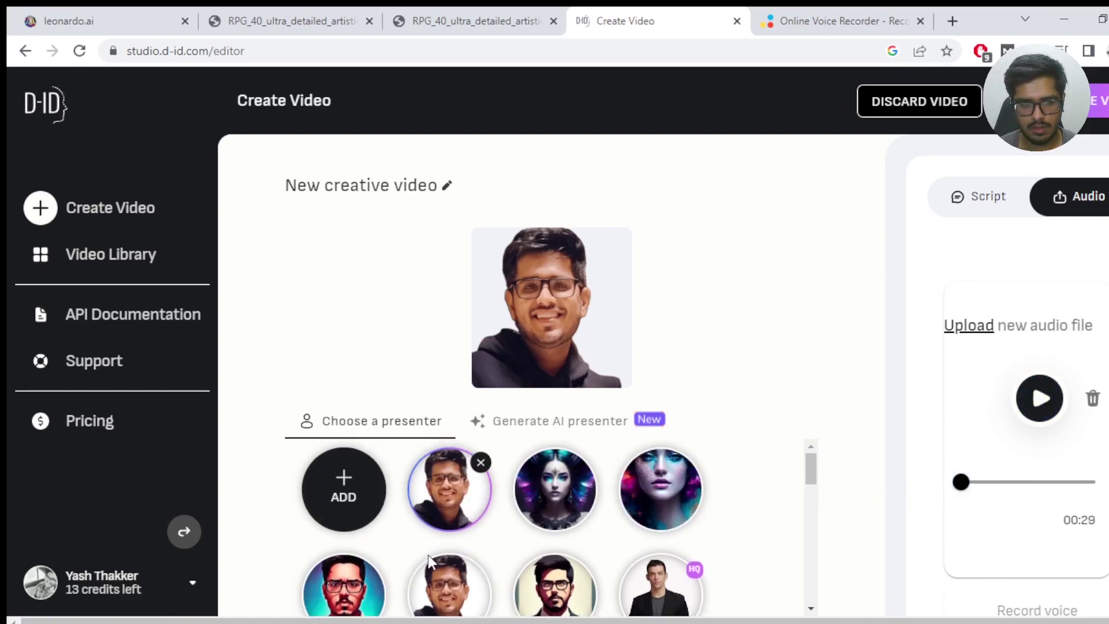
pyautogui.click(428, 556)
# Step: Generate the man's video with his own voice, then watch the new 00:28 clip full-screen
pyautogui.click(1098, 101)
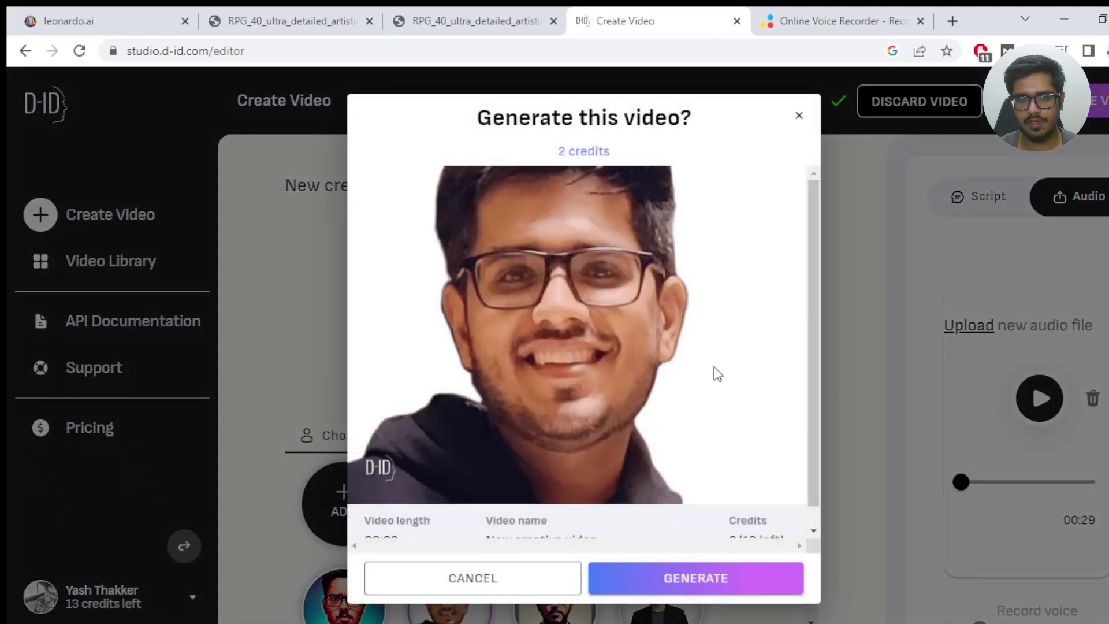
pyautogui.click(646, 588)
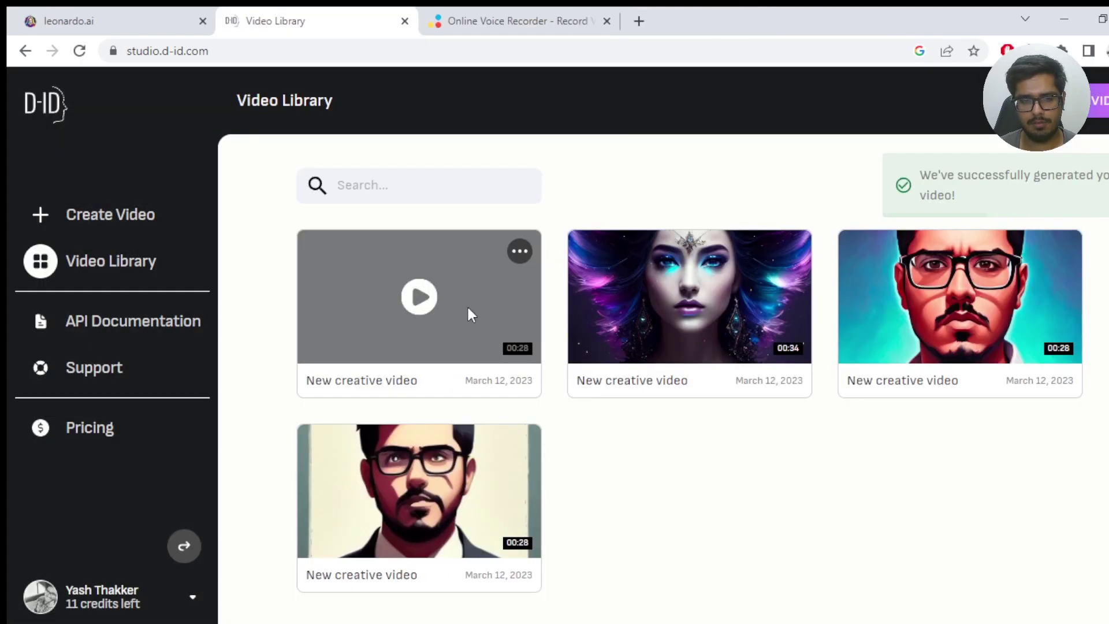
pyautogui.click(435, 305)
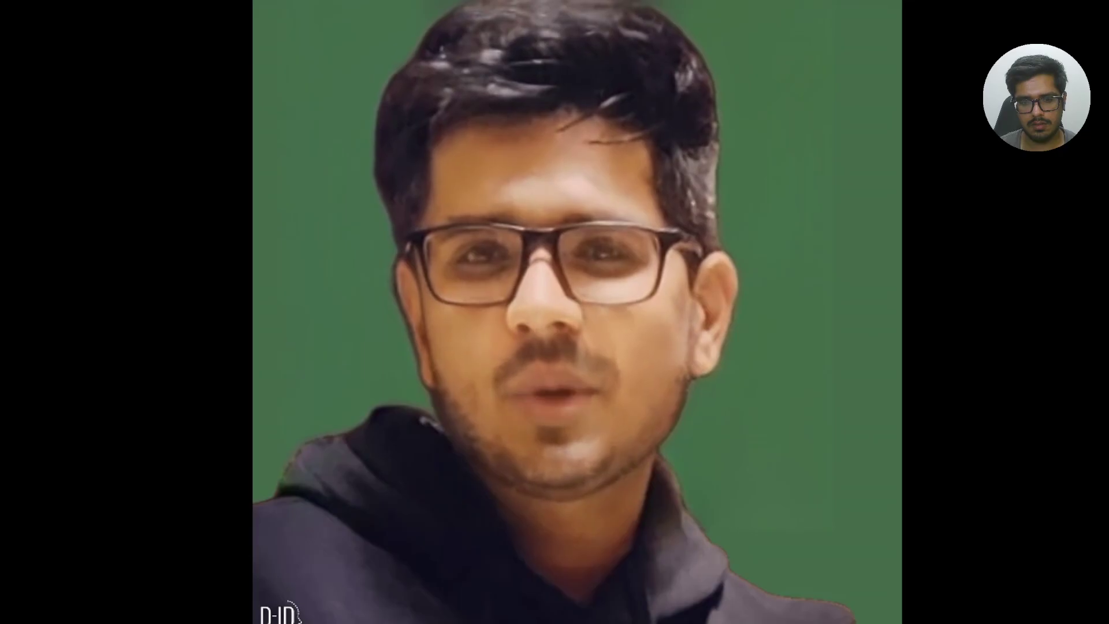
pyautogui.press('Escape')
# Step: Close the player, briefly replay the purple-haired woman video, then close it again
pyautogui.click(1087, 125)
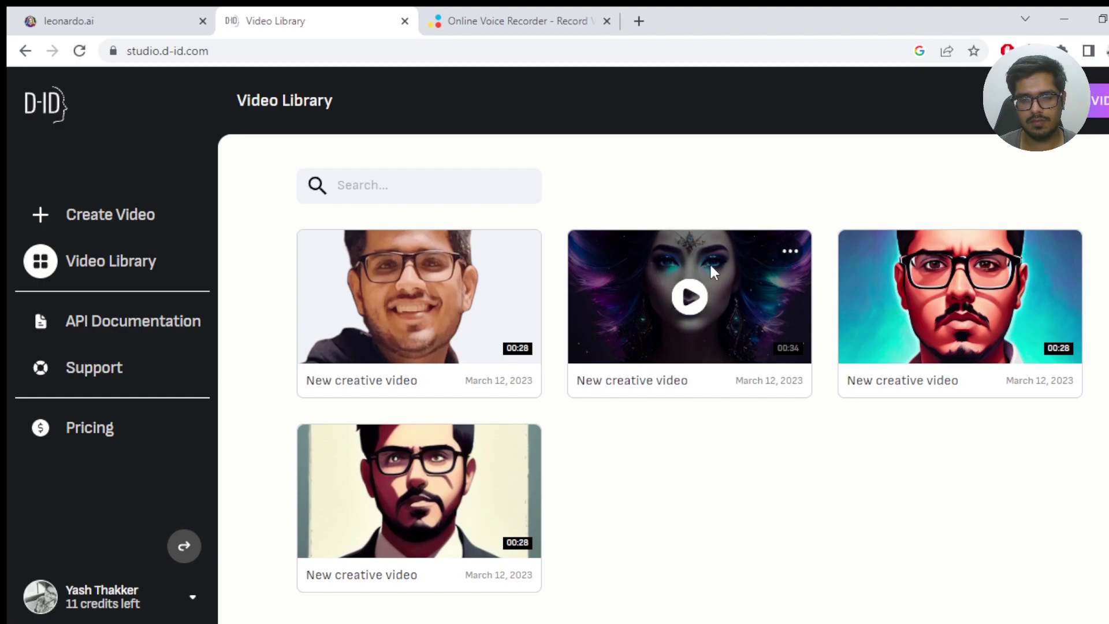
pyautogui.click(687, 296)
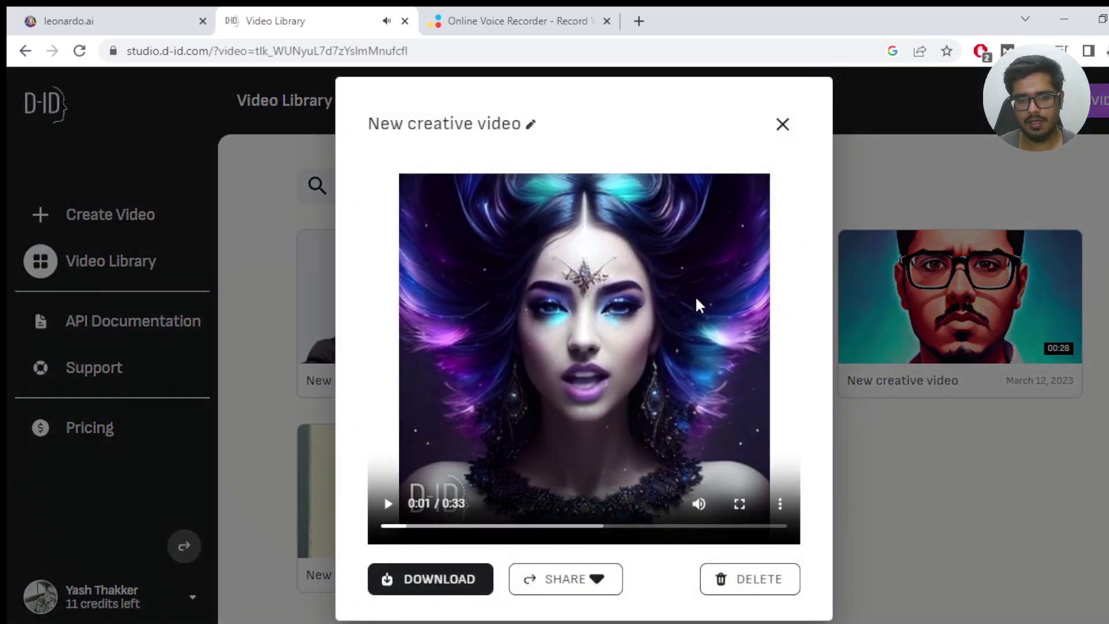
pyautogui.click(855, 296)
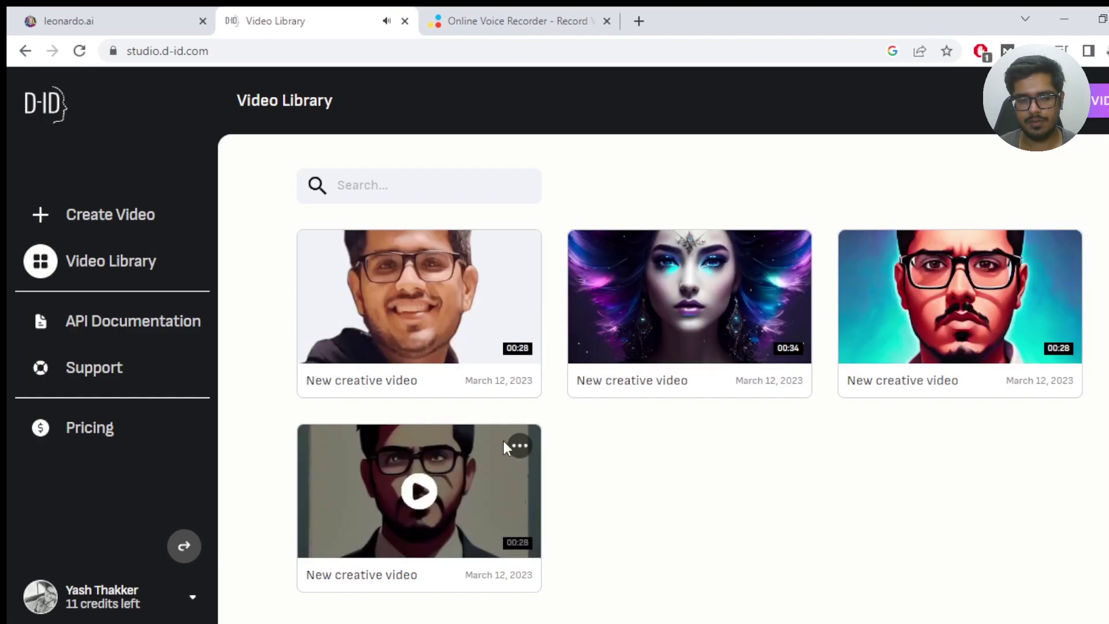